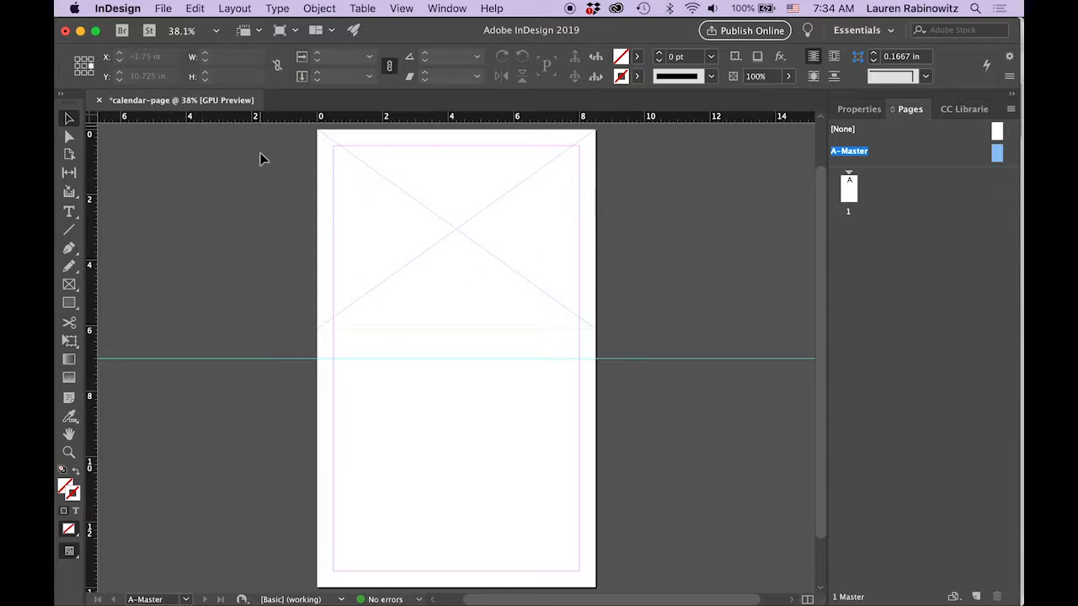
Set the document bleed to 0.1378 in on all four sides in the document setup
left_click(271, 359)
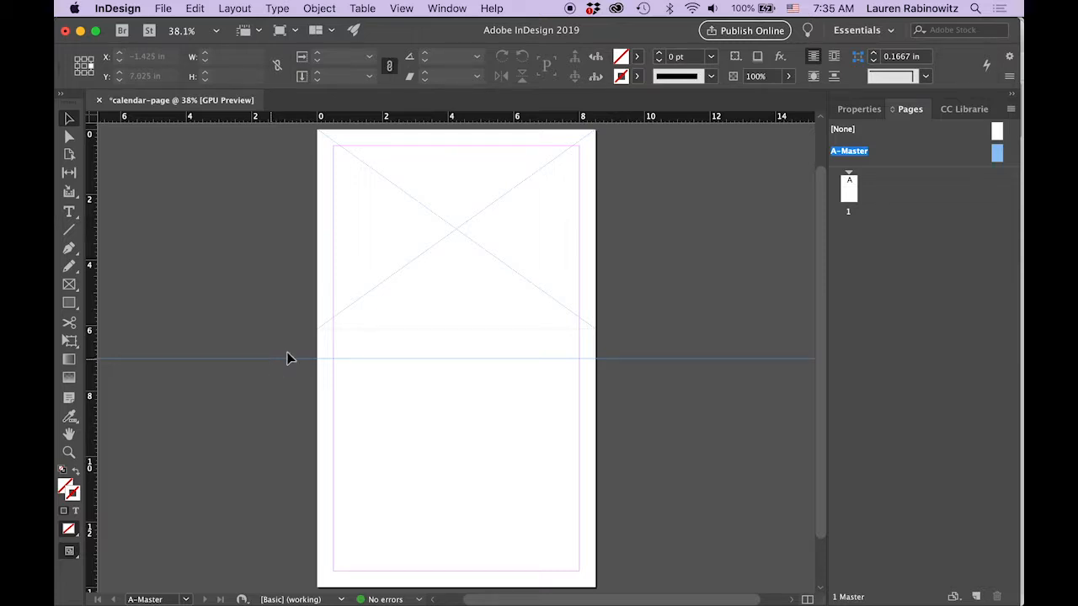
left_click(411, 279)
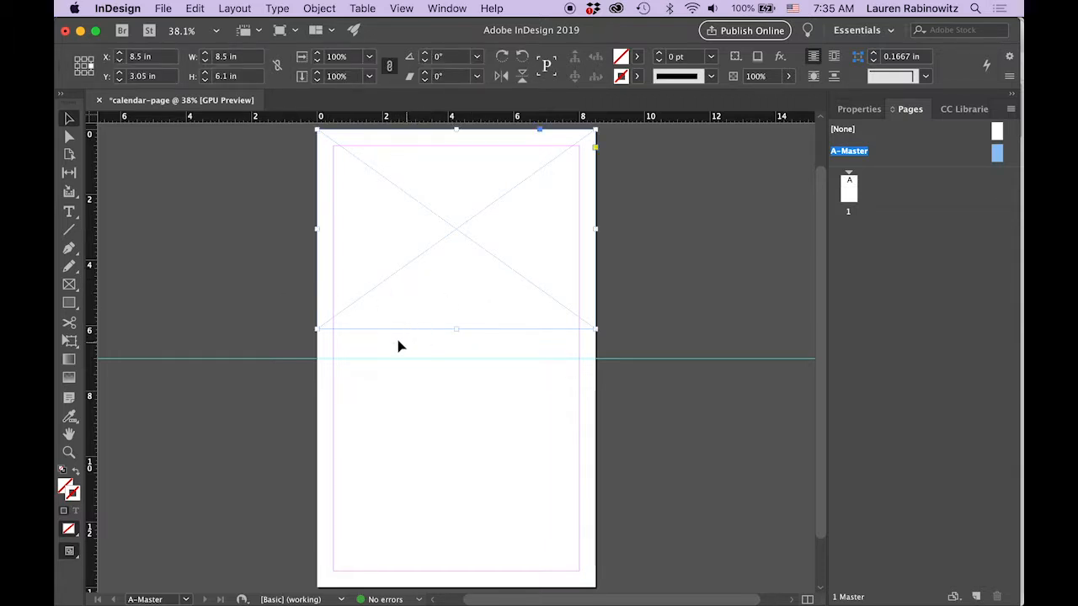
left_click(235, 9)
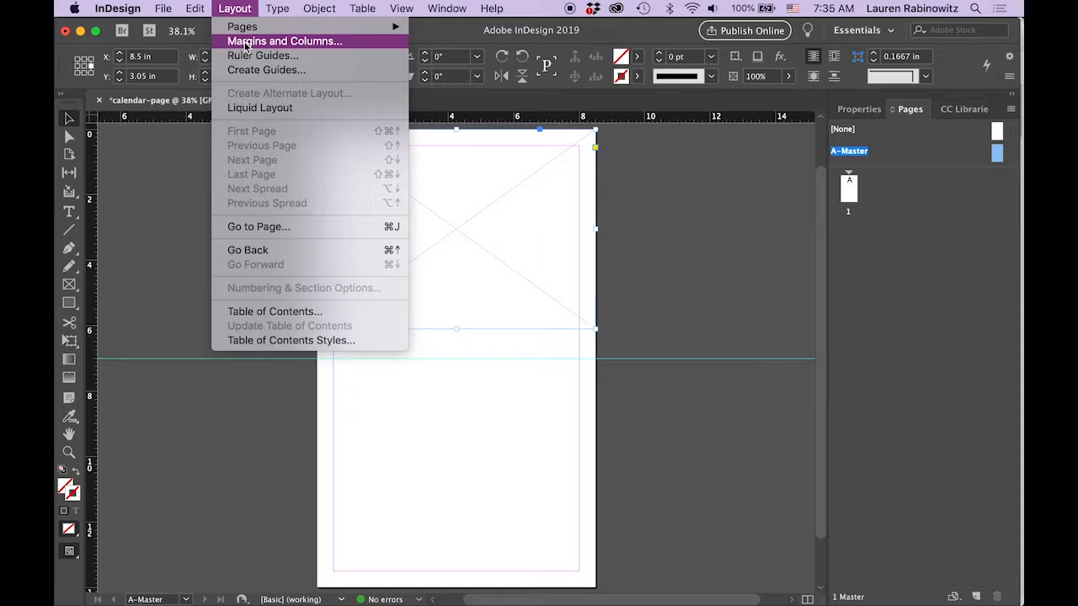
mouse_move(165, 8)
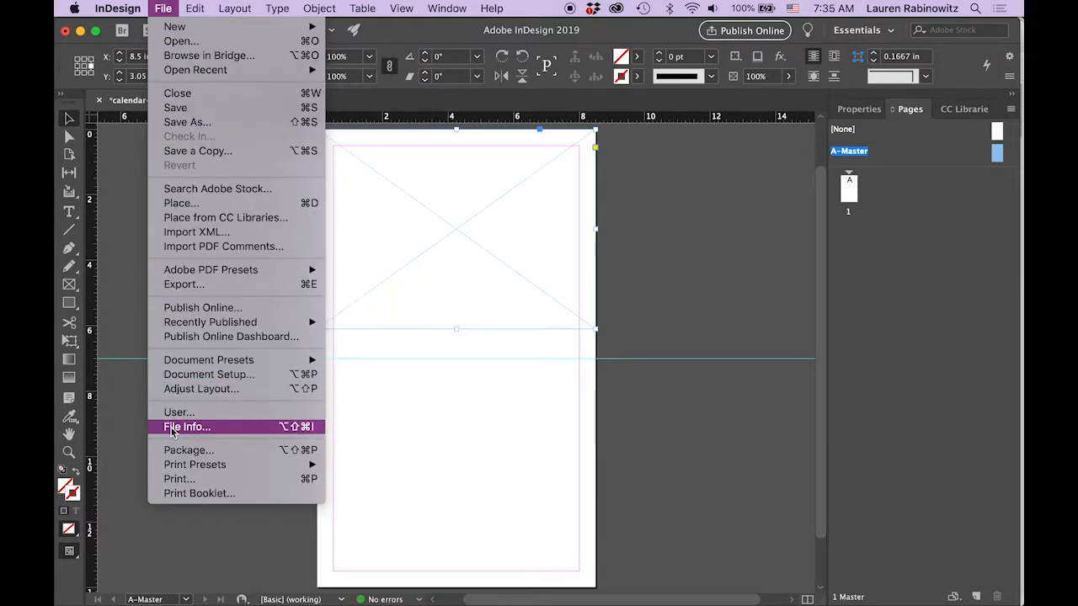
left_click(179, 377)
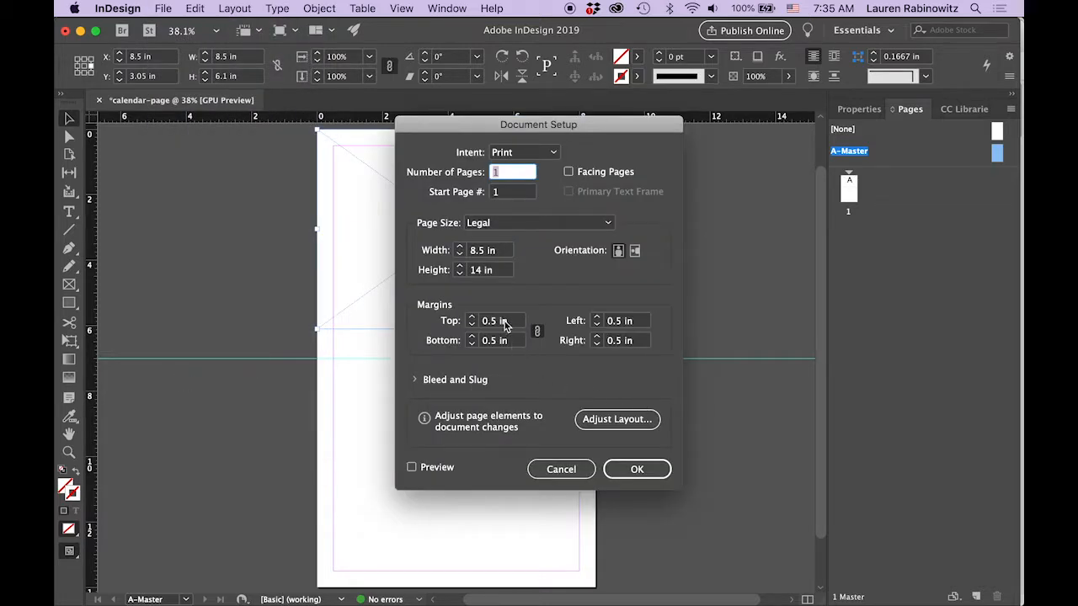
left_click(413, 381)
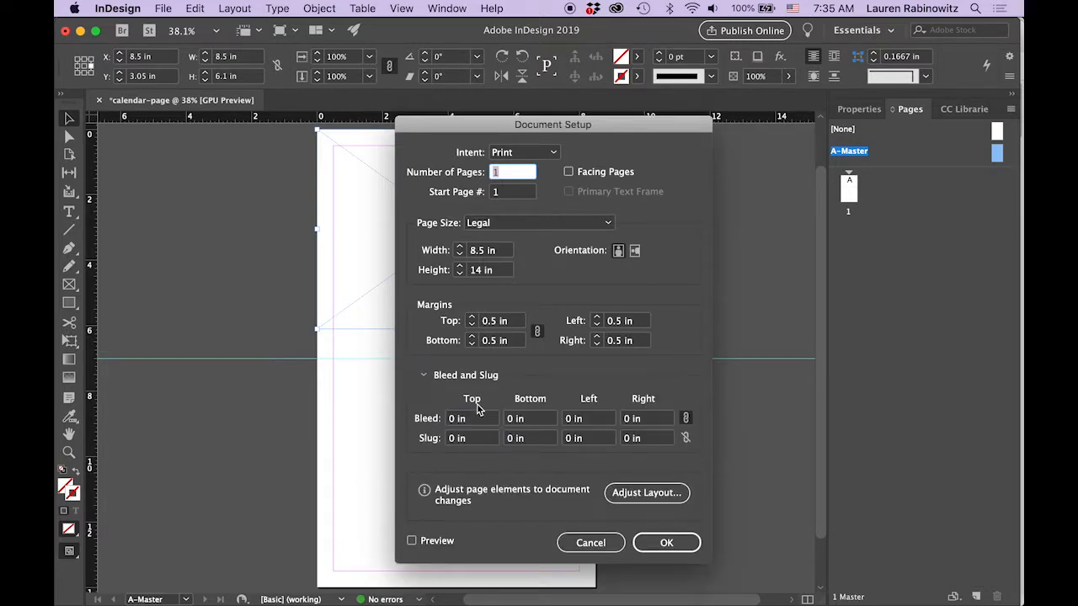
left_click(449, 421)
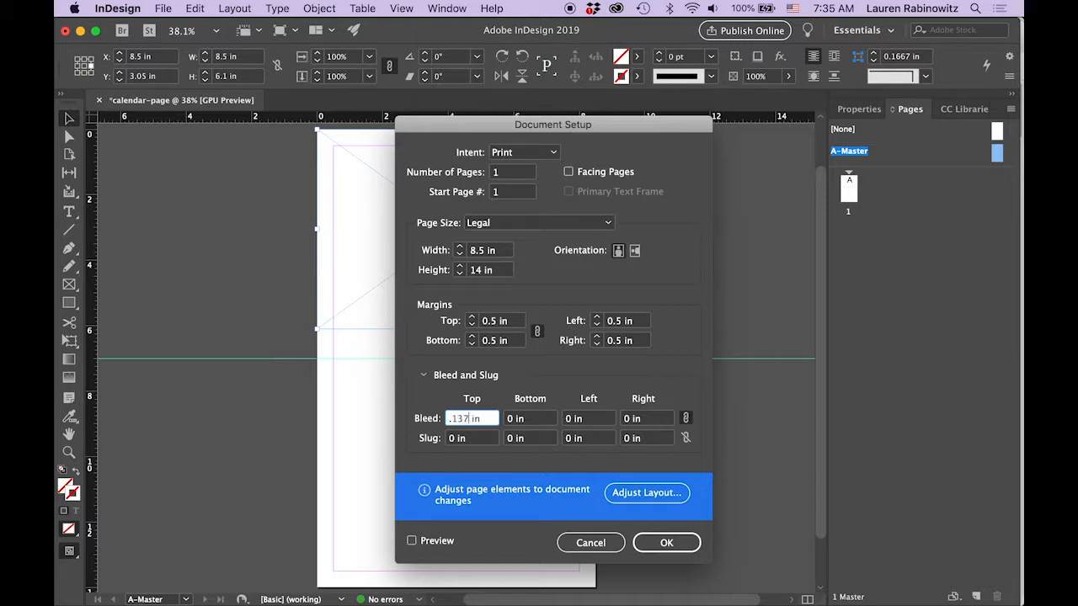
left_click(537, 418)
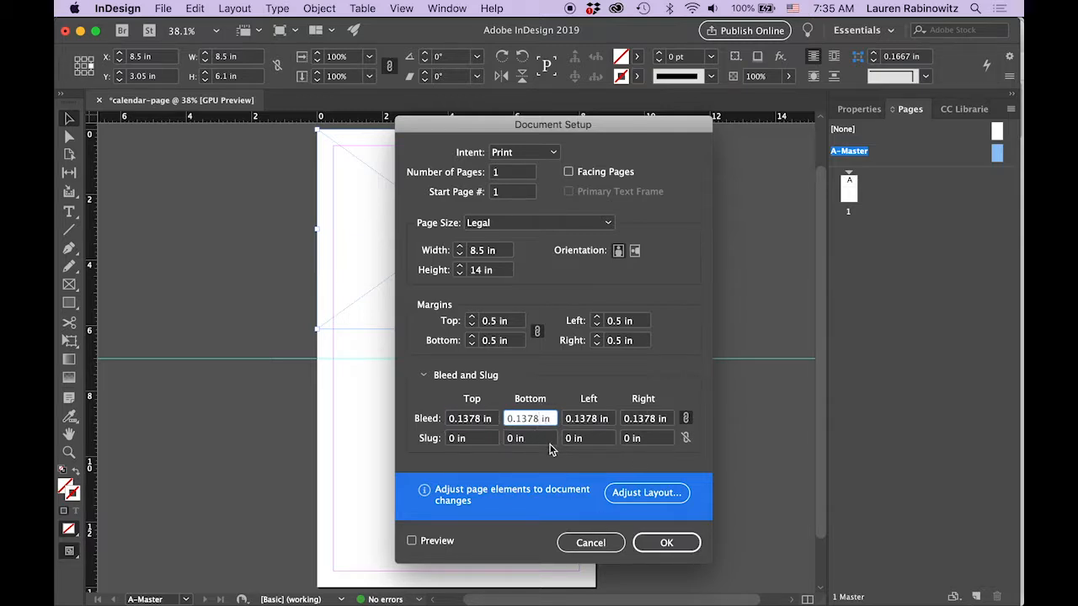
left_click(665, 545)
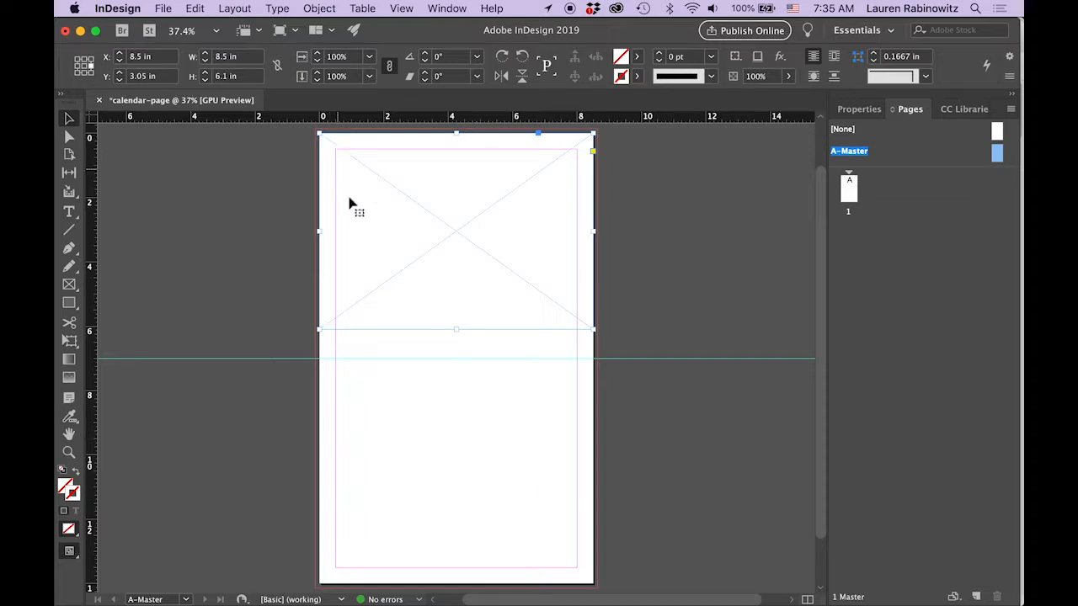
Create a text frame about 7.5 in wide and 0.9 in high between the picture frame and the guide, containing MONTH
left_click(69, 304)
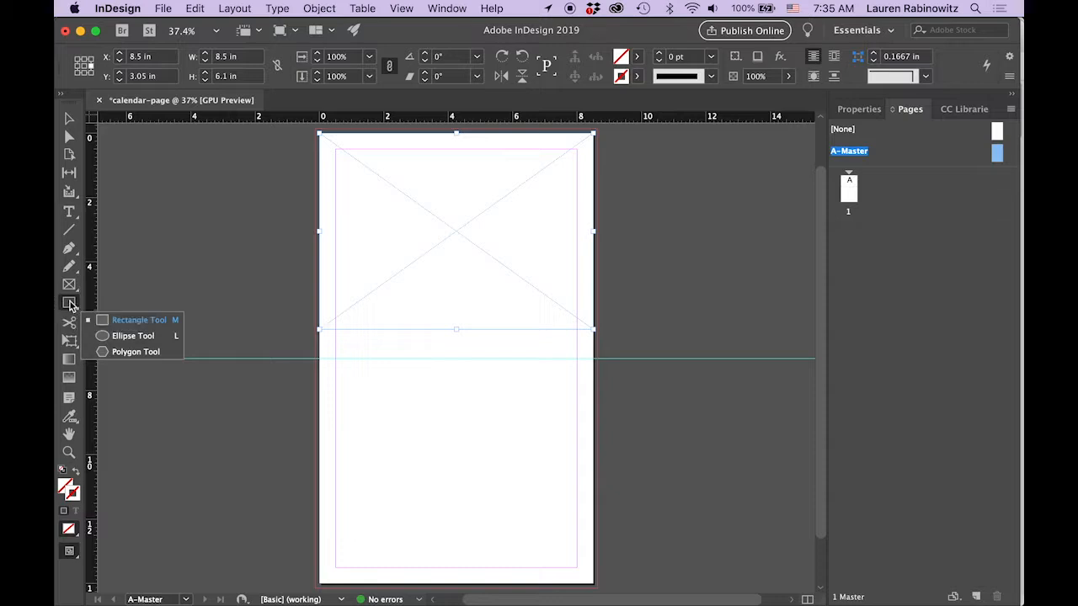
left_click(69, 211)
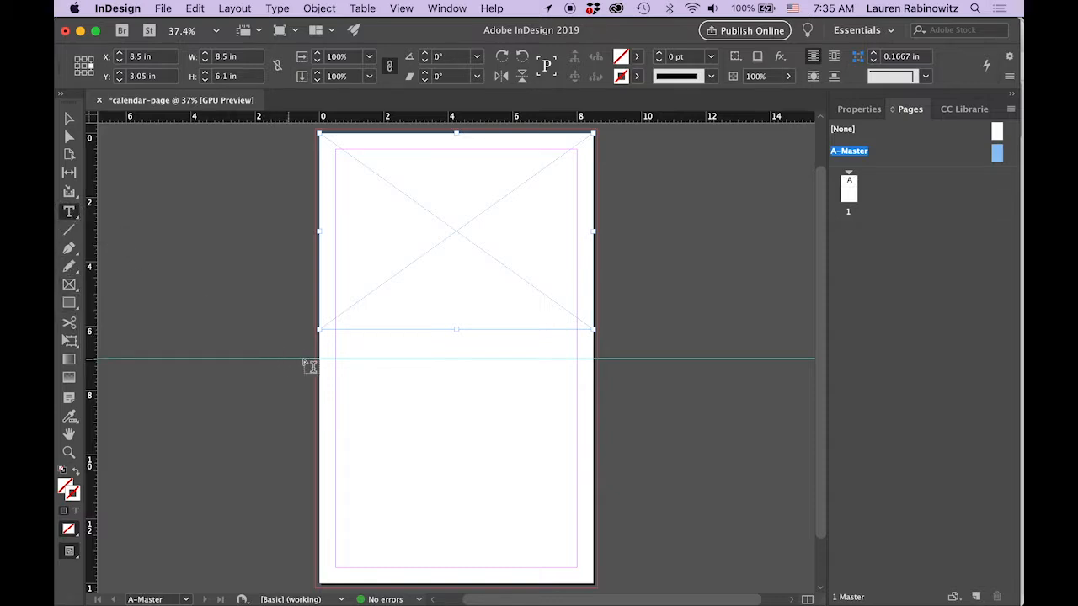
left_click(69, 214)
left_click_drag(336, 336, 580, 362)
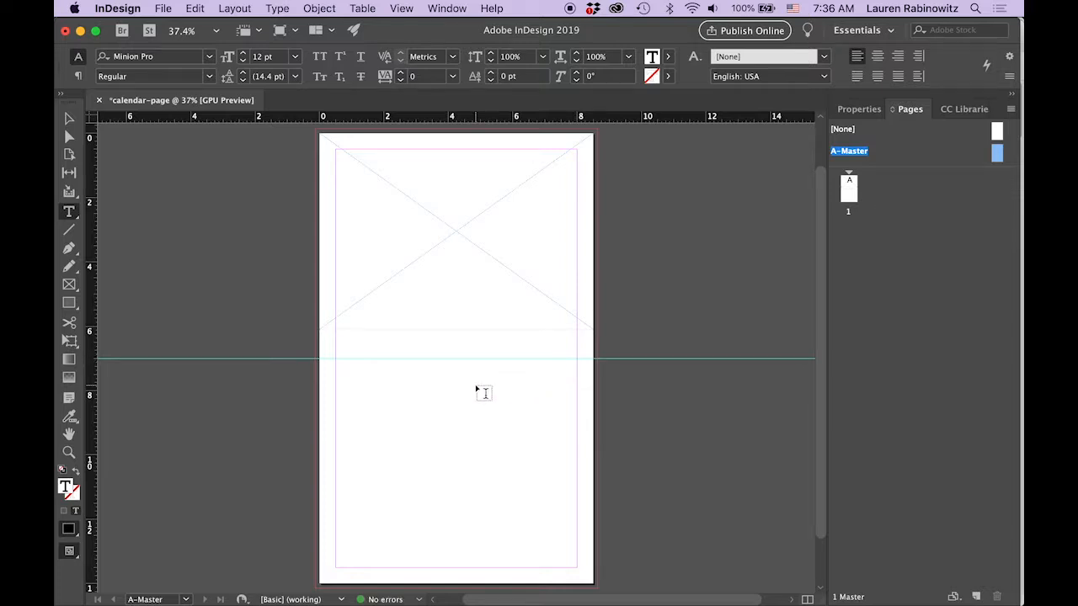
type("Mo")
Set the font of the whole MONTH text to Arial Black
key("super+a")
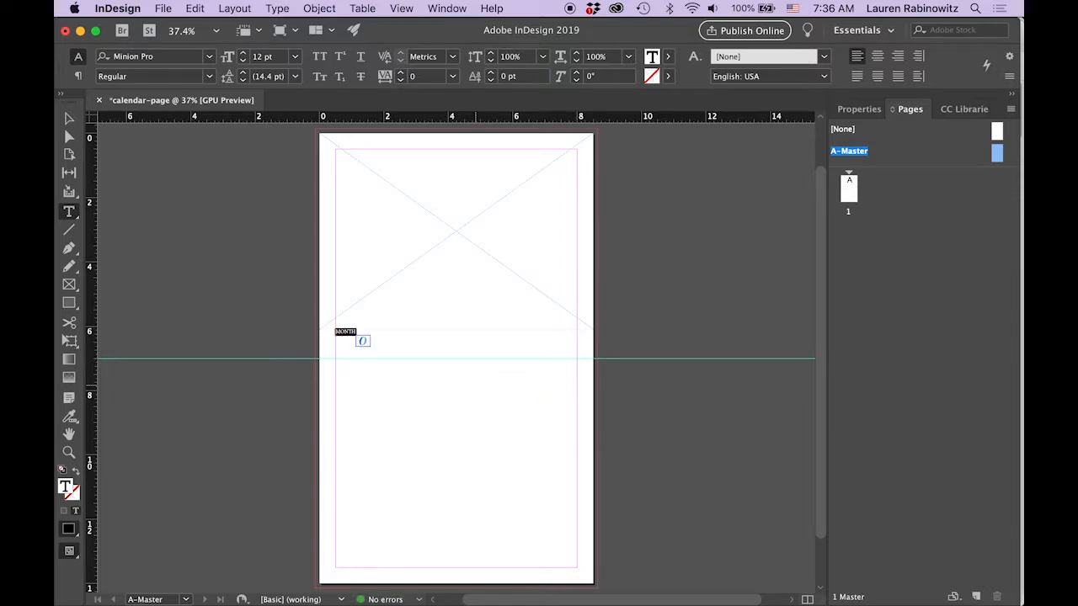
left_click(210, 59)
left_click(210, 59)
left_click(211, 59)
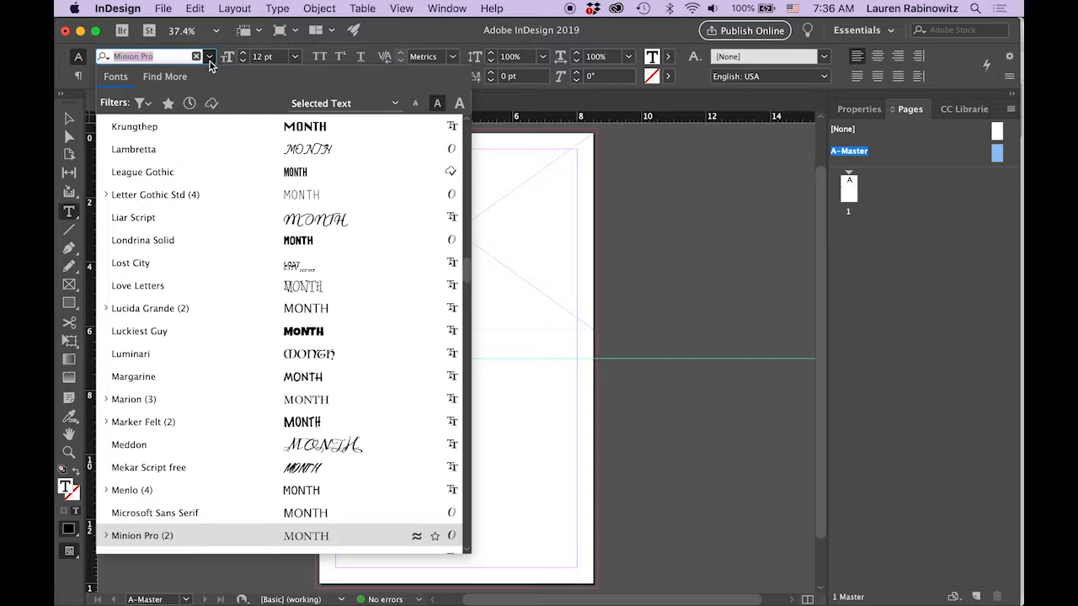
scroll(227, 268, "up", 20)
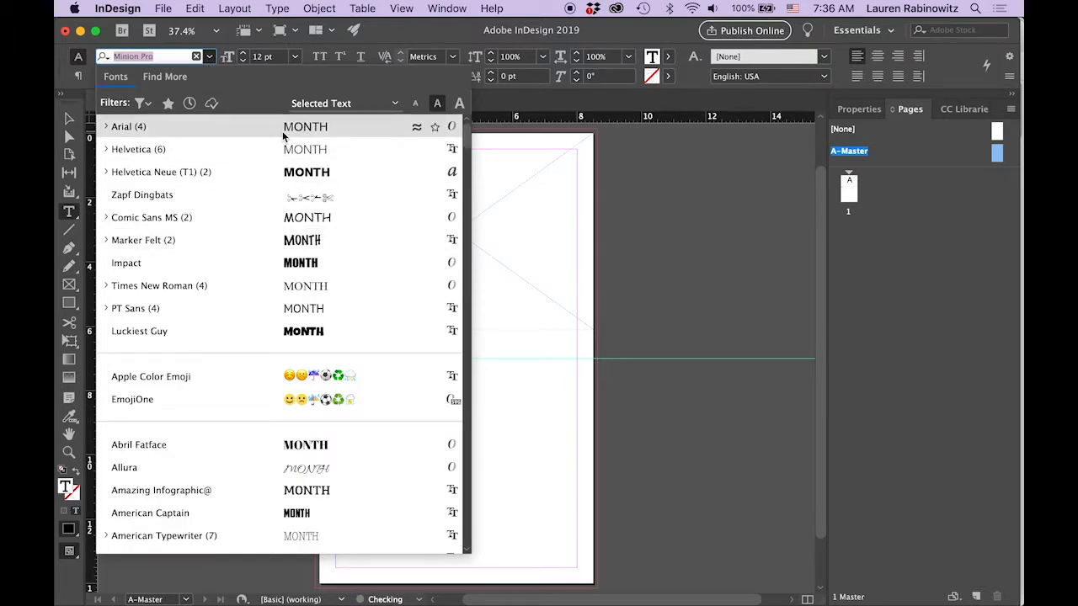
scroll(264, 378, "down", 10)
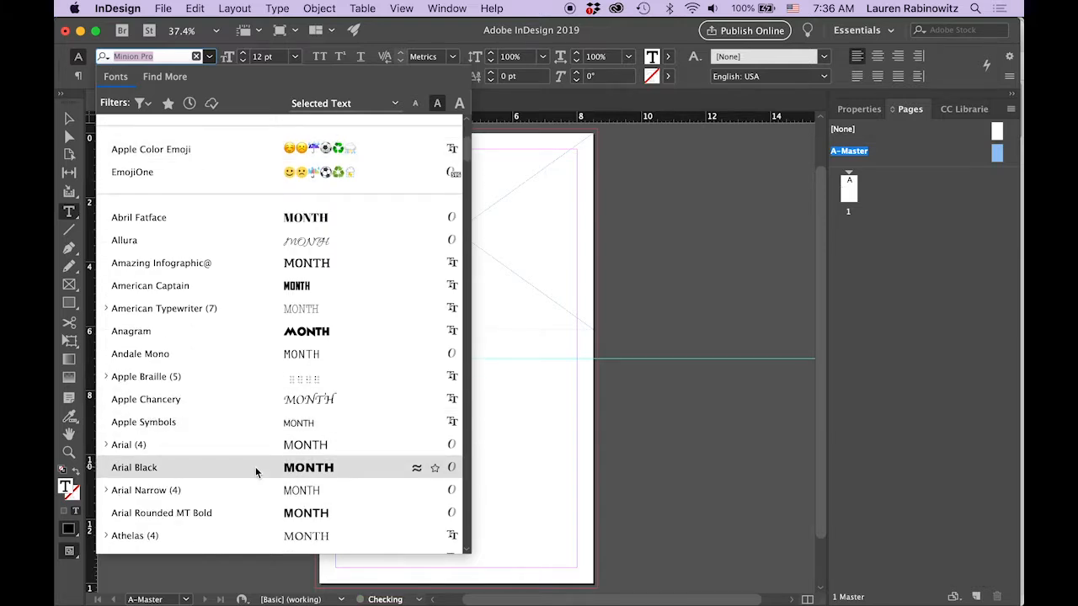
left_click(256, 466)
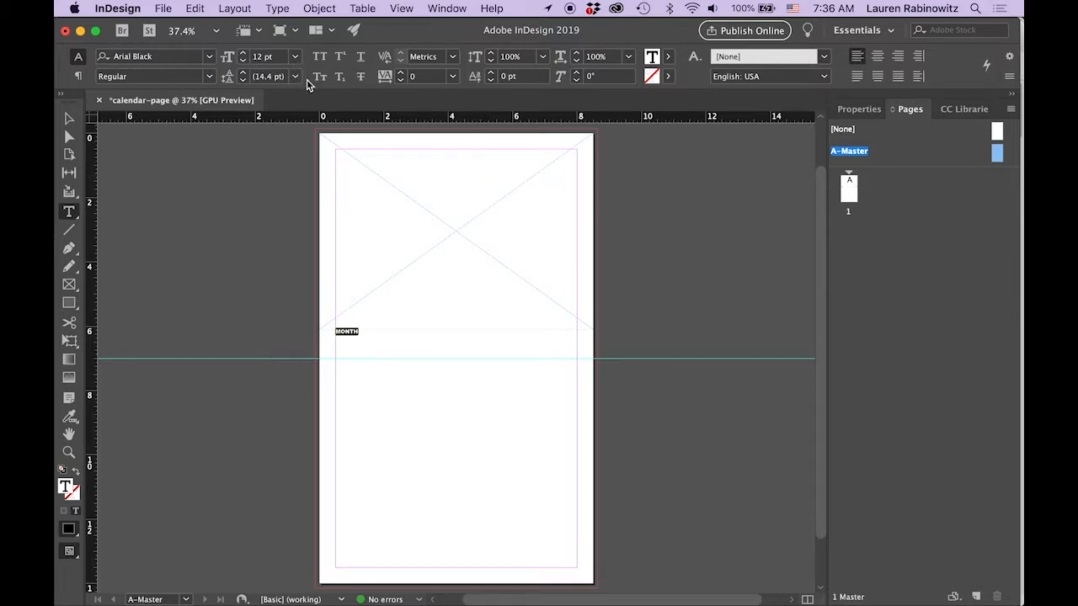
Enlarge the MONTH text to a font size of 37 pt
left_click(242, 57)
left_click(243, 58)
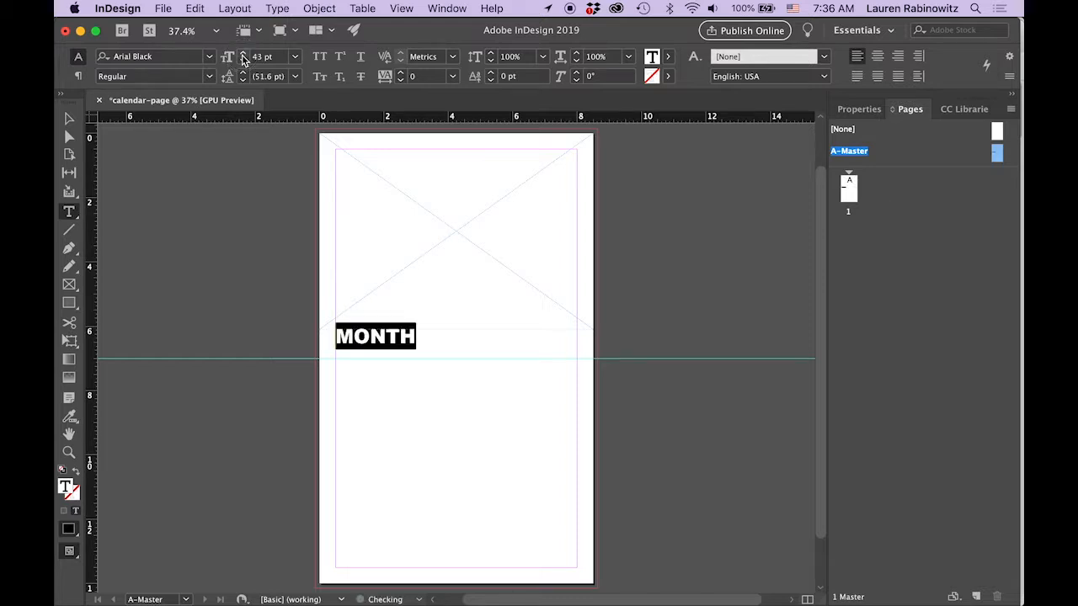
left_click(242, 57)
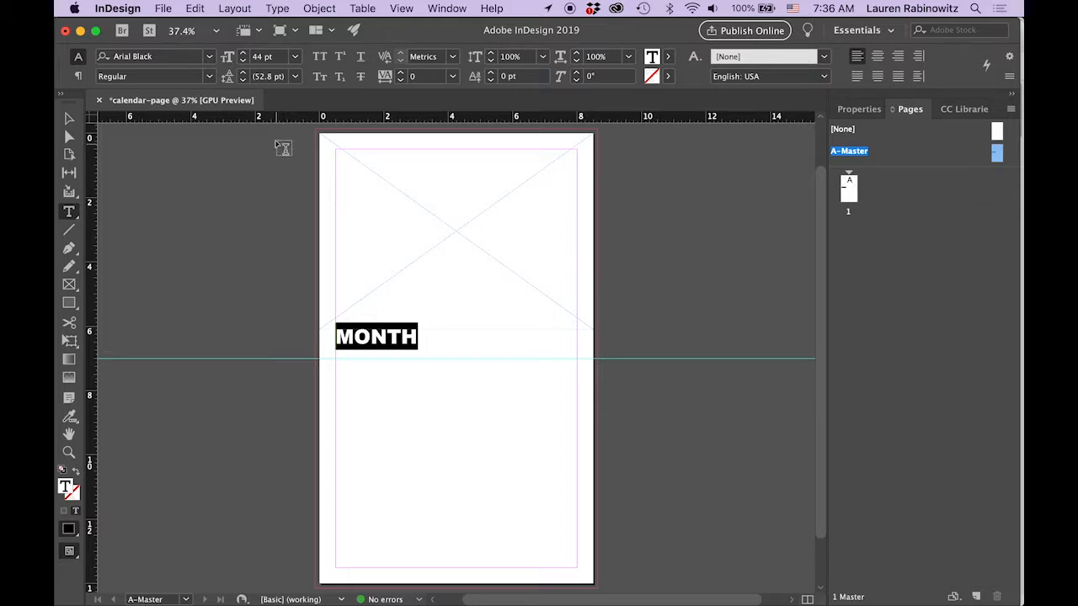
left_click(243, 61)
left_click(242, 61)
left_click(243, 62)
left_click(242, 62)
left_click(243, 62)
left_click(242, 62)
left_click(242, 62)
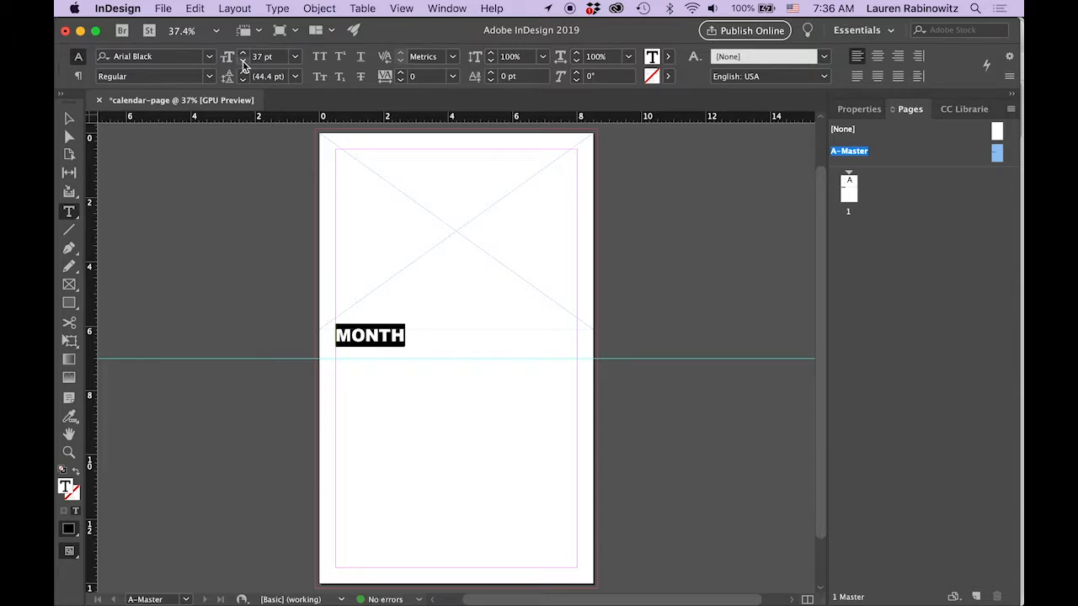
Justify MONTH with its last line centered, and shorten its text frame from below to a height of about 0.65 in
left_click(69, 118)
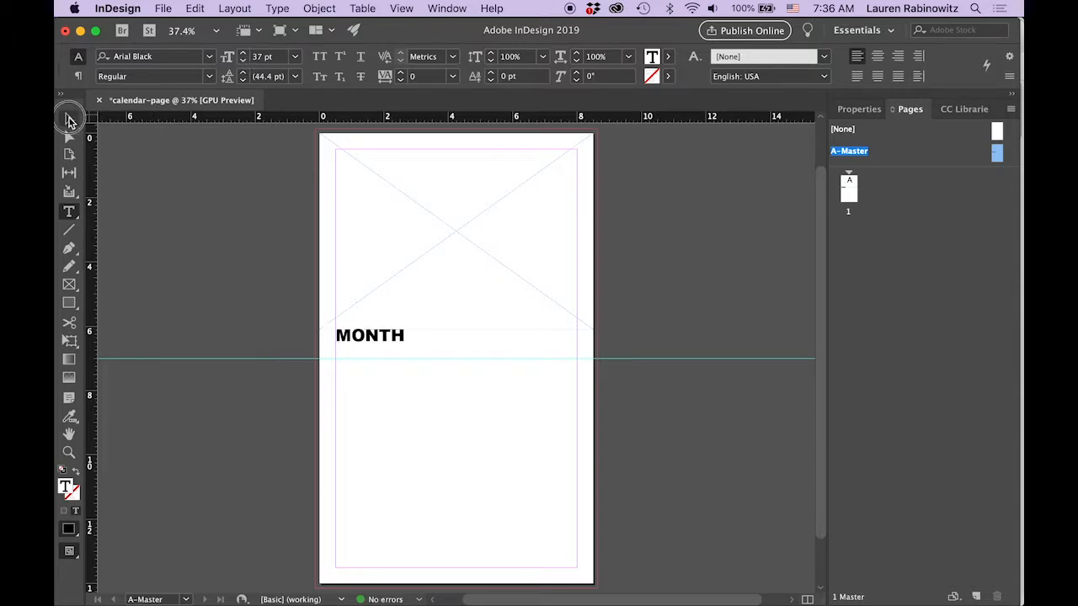
double_click(365, 337)
left_click_drag(428, 339, 313, 334)
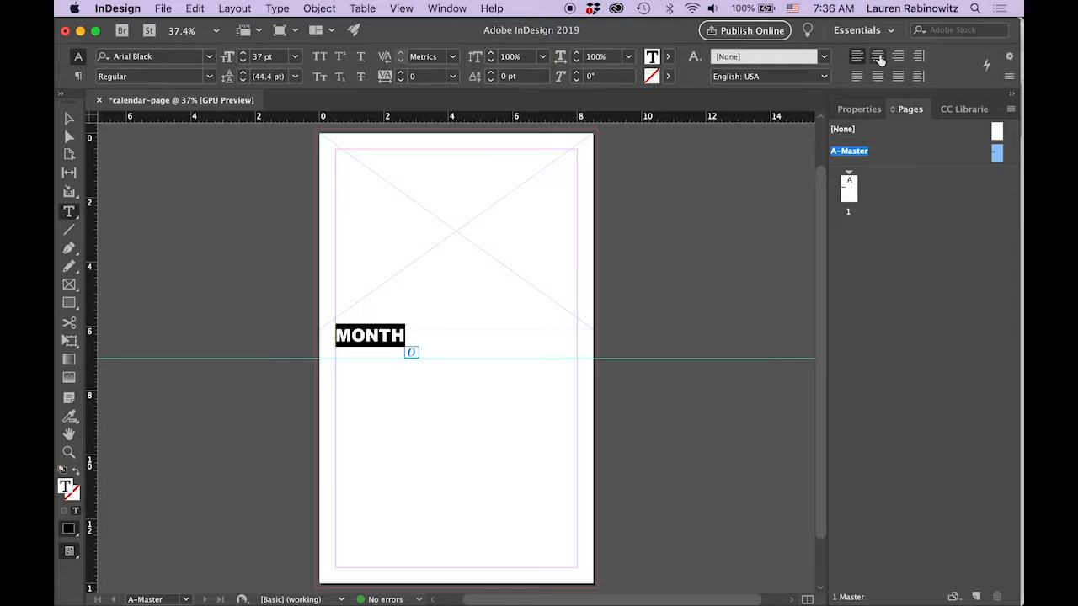
left_click(447, 8)
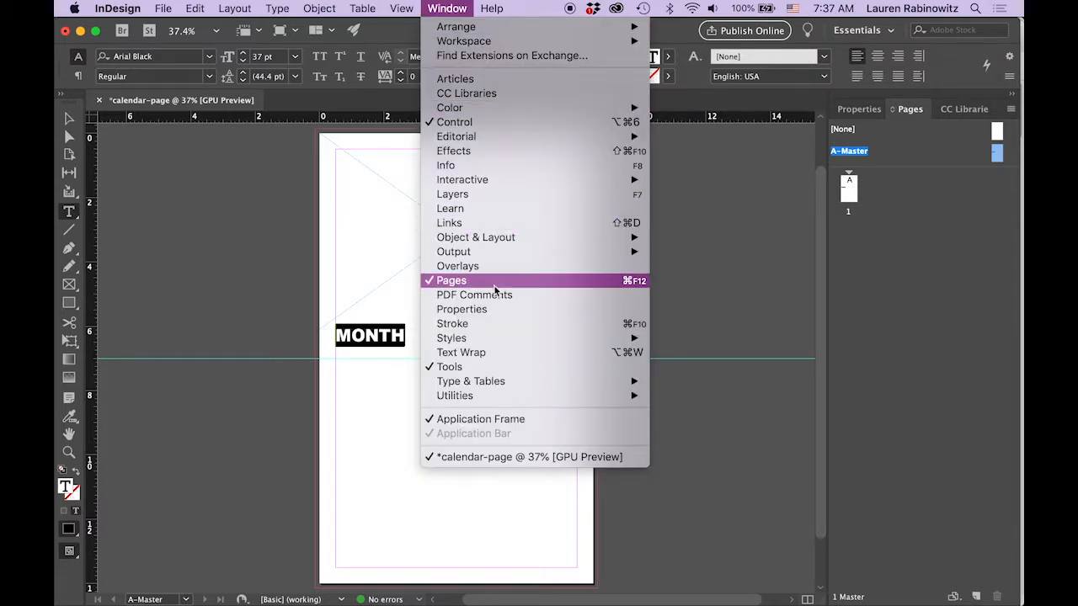
mouse_move(527, 382)
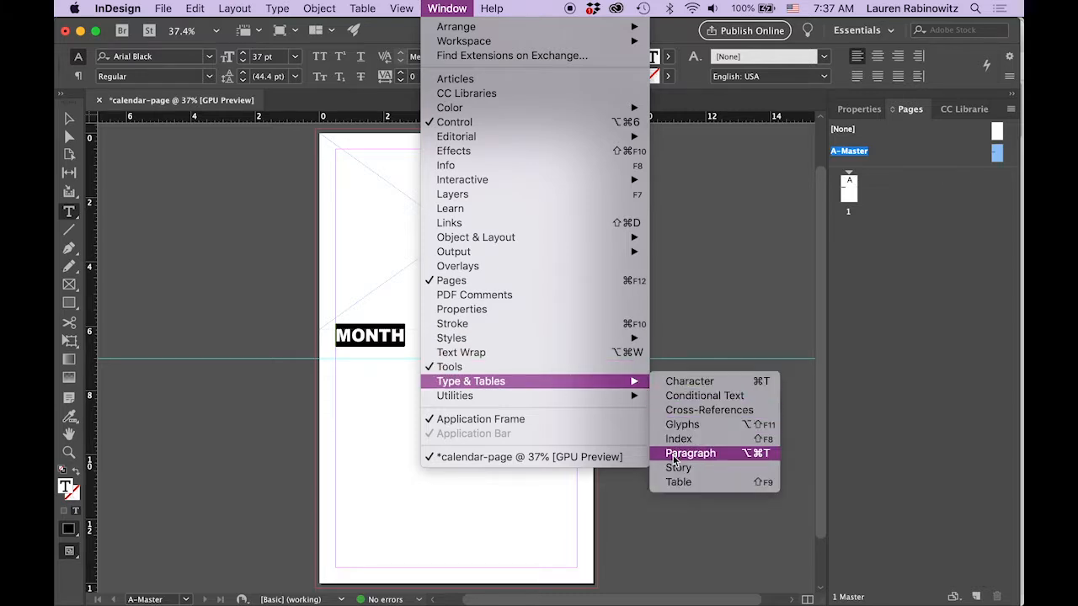
left_click(753, 263)
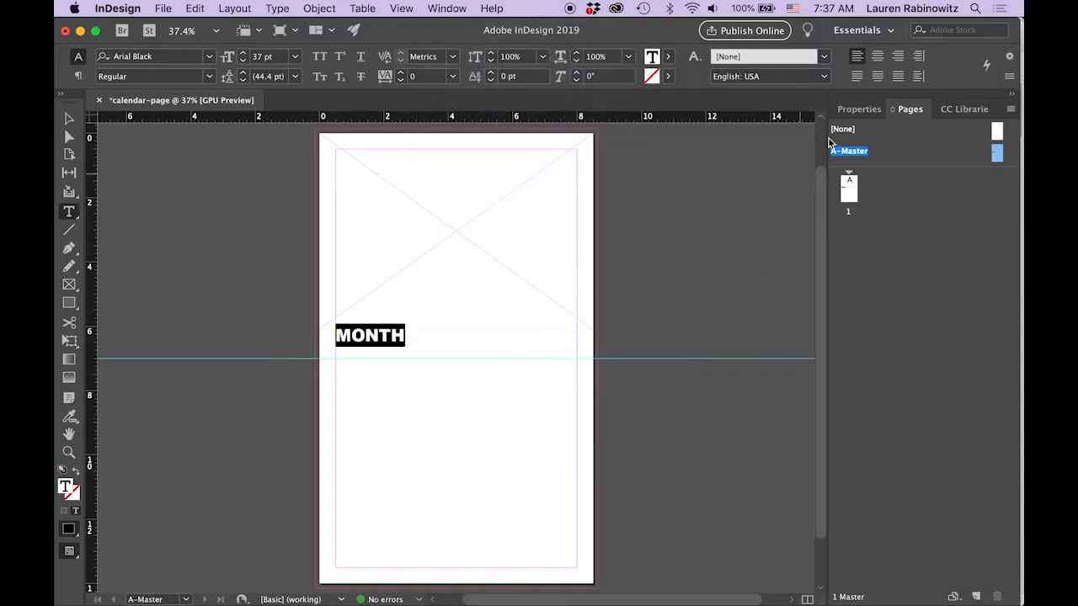
left_click(877, 56)
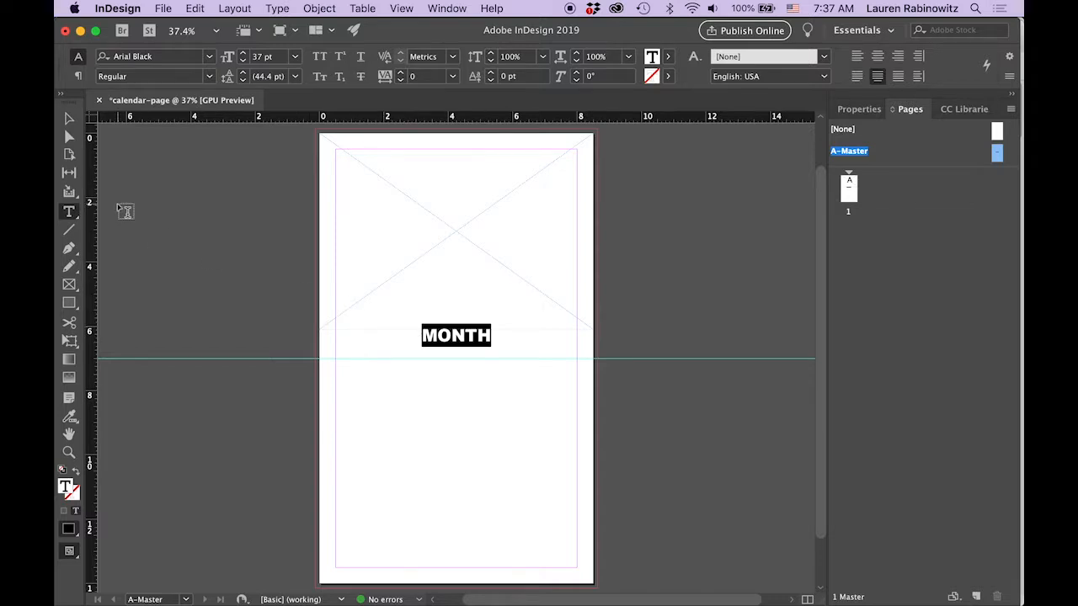
left_click(67, 121)
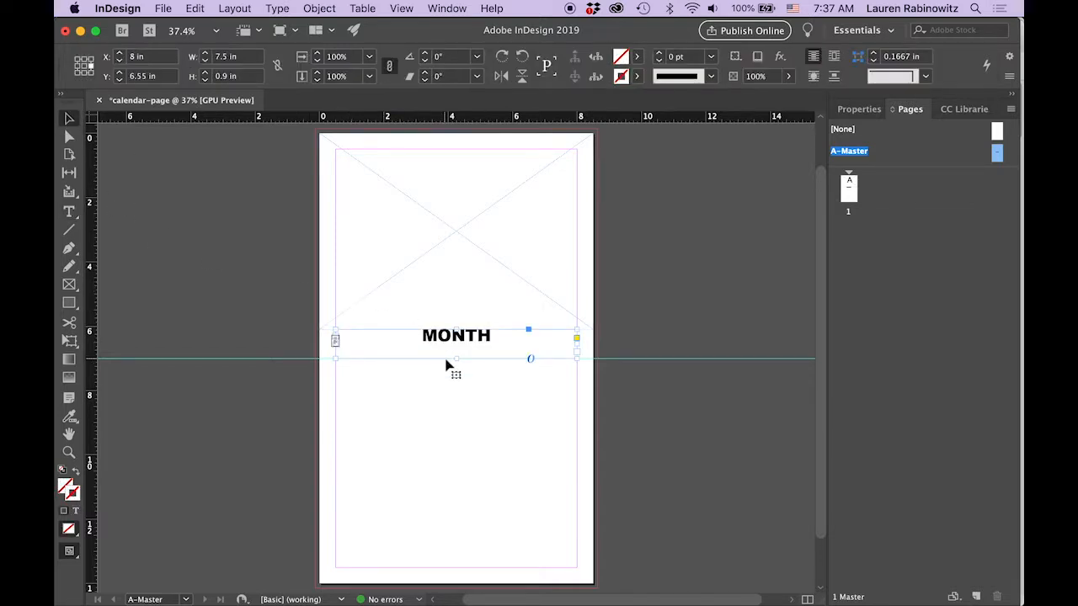
left_click_drag(455, 359, 454, 351)
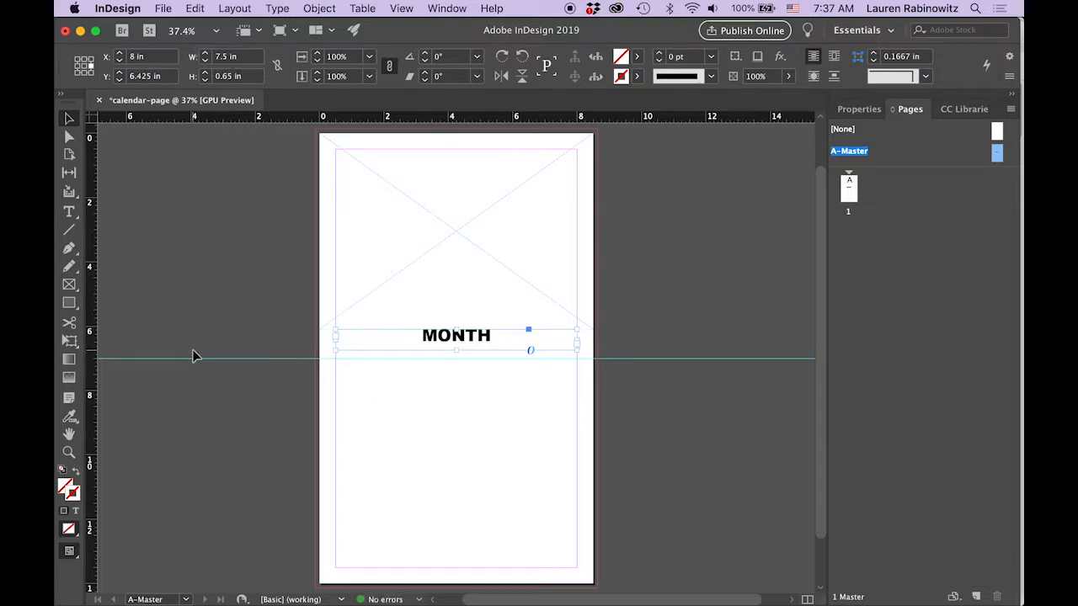
Draw a rectangle about 7.5 in by 6.18 in within the margins below the guide, with a 3 pt [Black] stroke
left_click(70, 303)
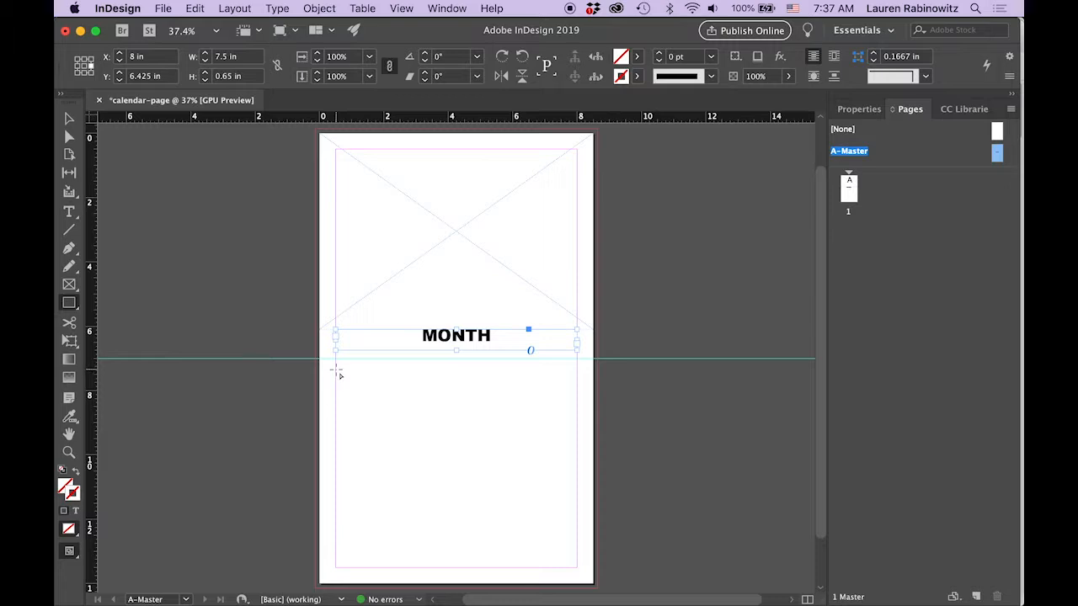
left_click_drag(336, 368, 578, 569)
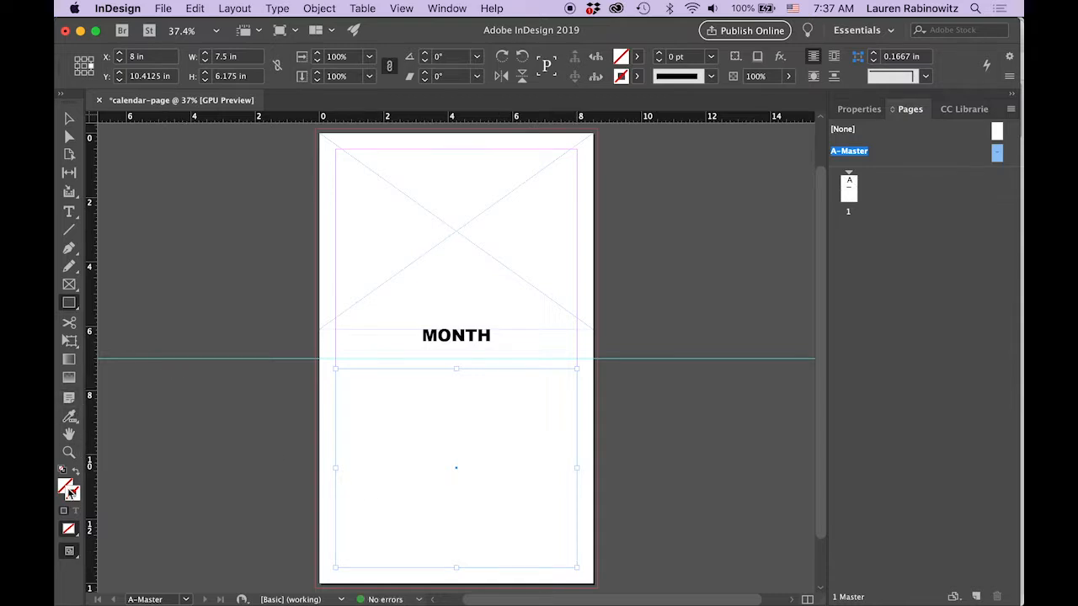
left_click(638, 78)
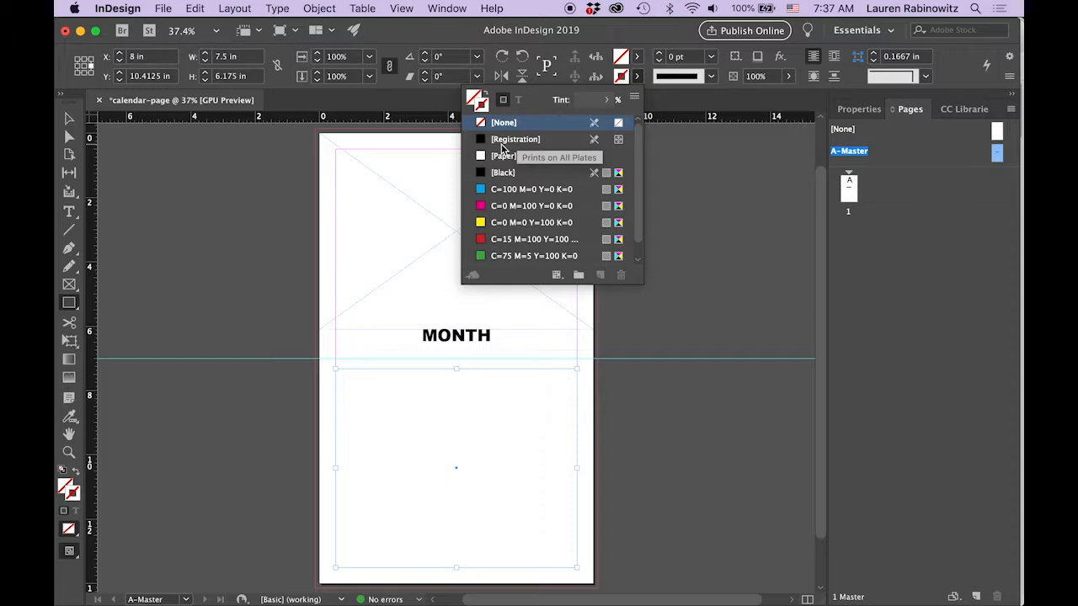
left_click(503, 139)
left_click(502, 174)
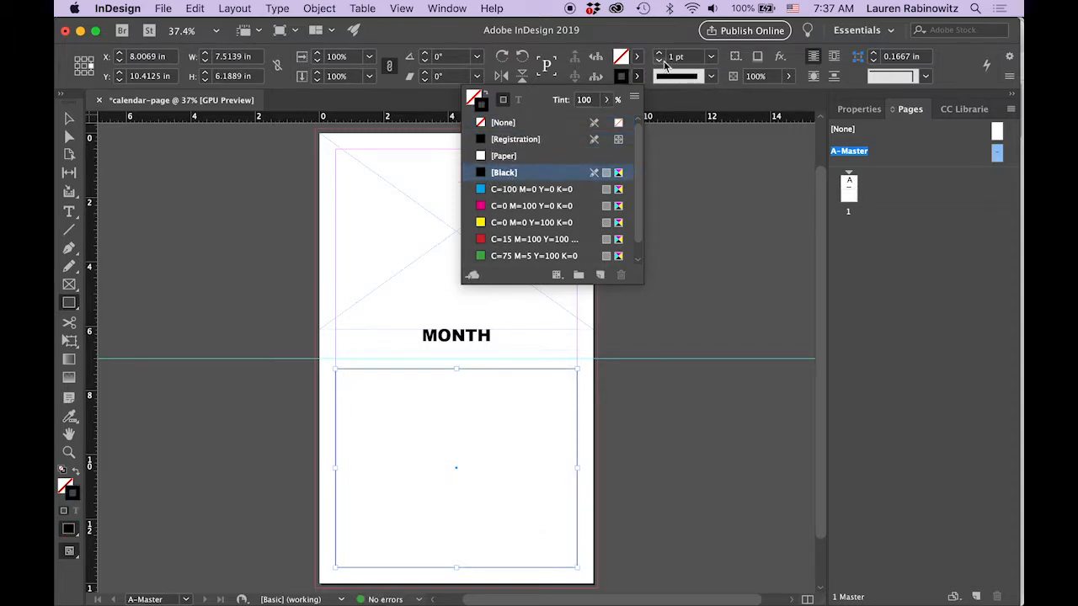
left_click(659, 54)
left_click(659, 54)
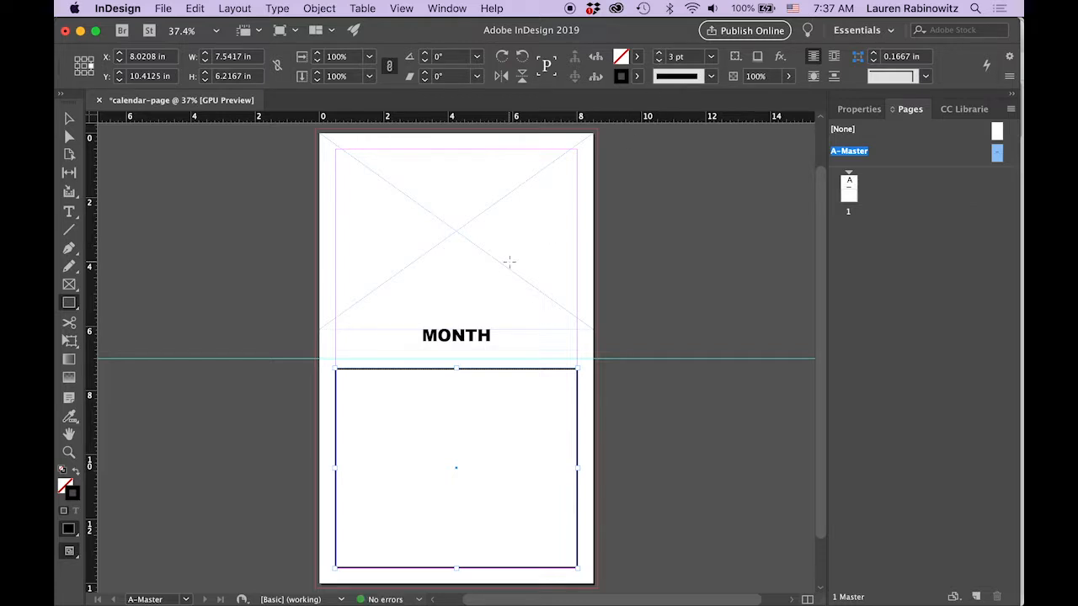
Draw a vertical line about 6.2 in long inside the rectangle at about X 1.57 in, with a 3 pt [Black] stroke
left_click(68, 236)
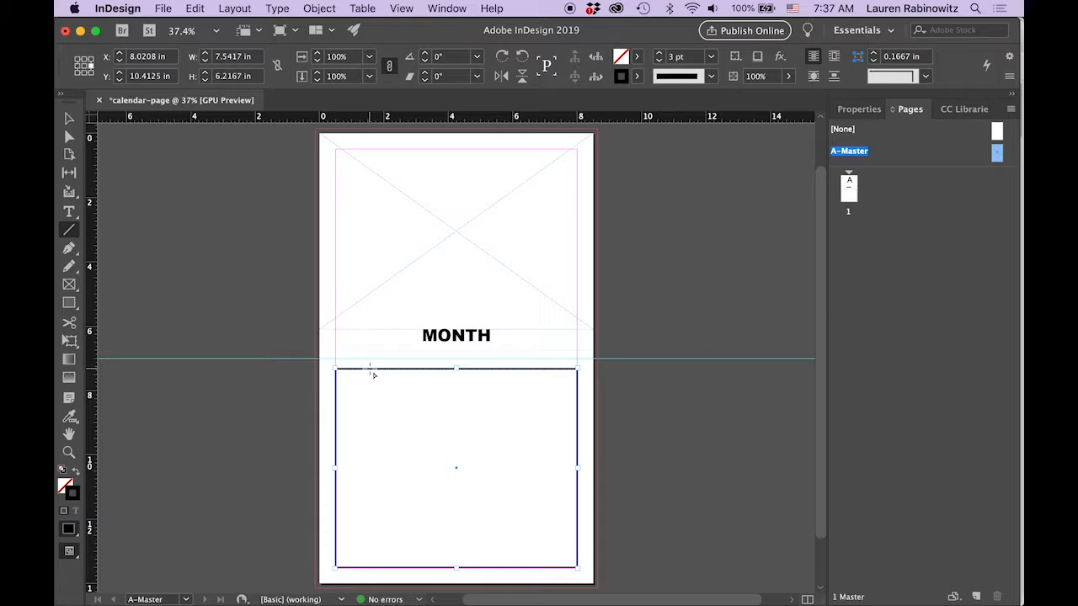
left_click_drag(370, 369, 383, 565)
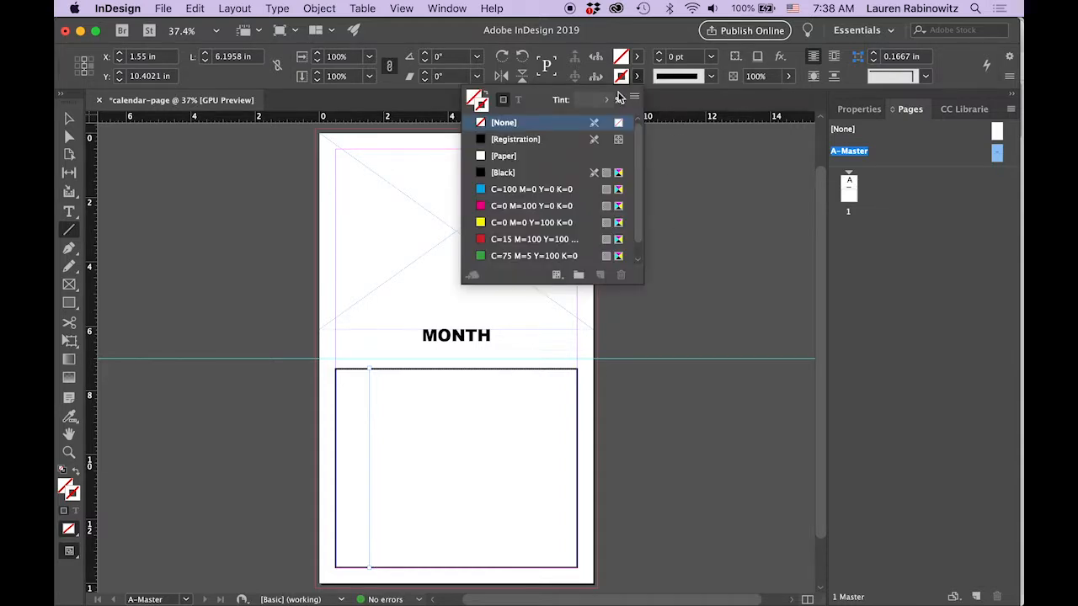
left_click(532, 171)
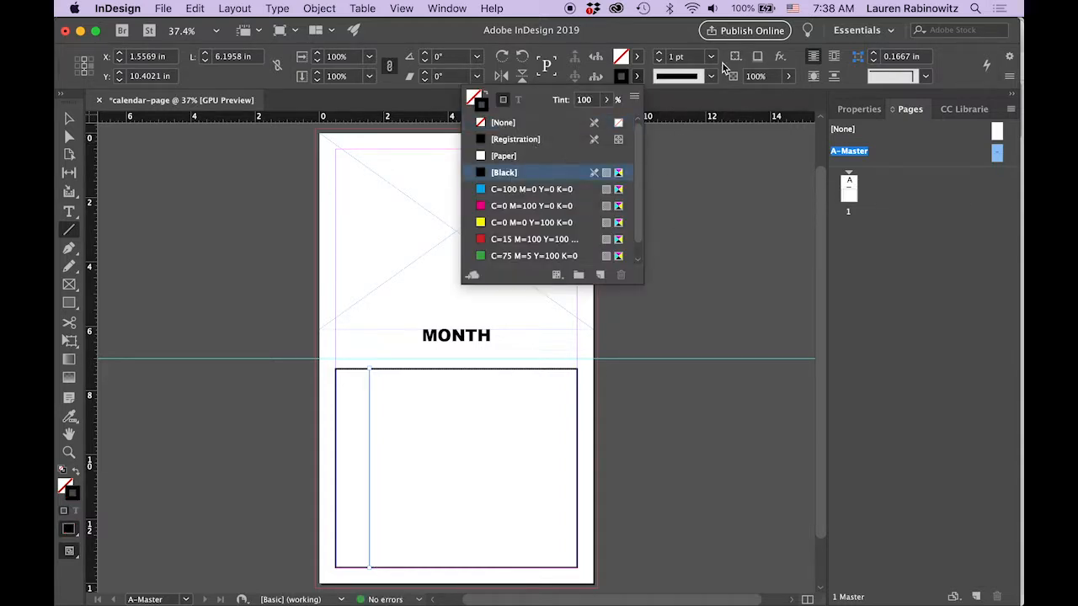
left_click(660, 54)
left_click(660, 54)
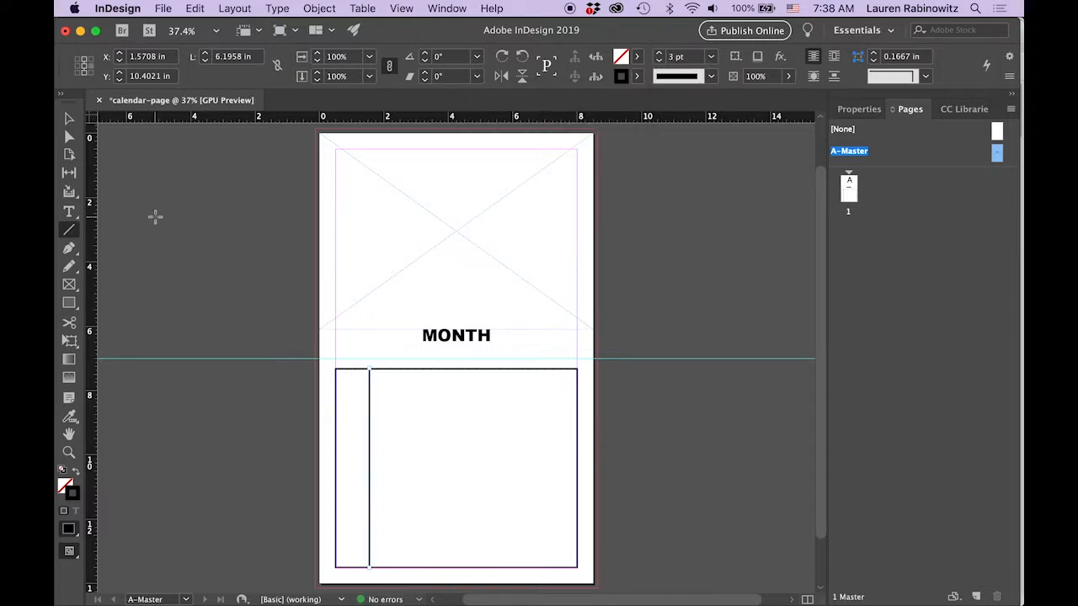
Duplicate the vertical line five times across the rectangle to form seven columns, placing the last copy at about X 7.04 in
left_click(70, 122)
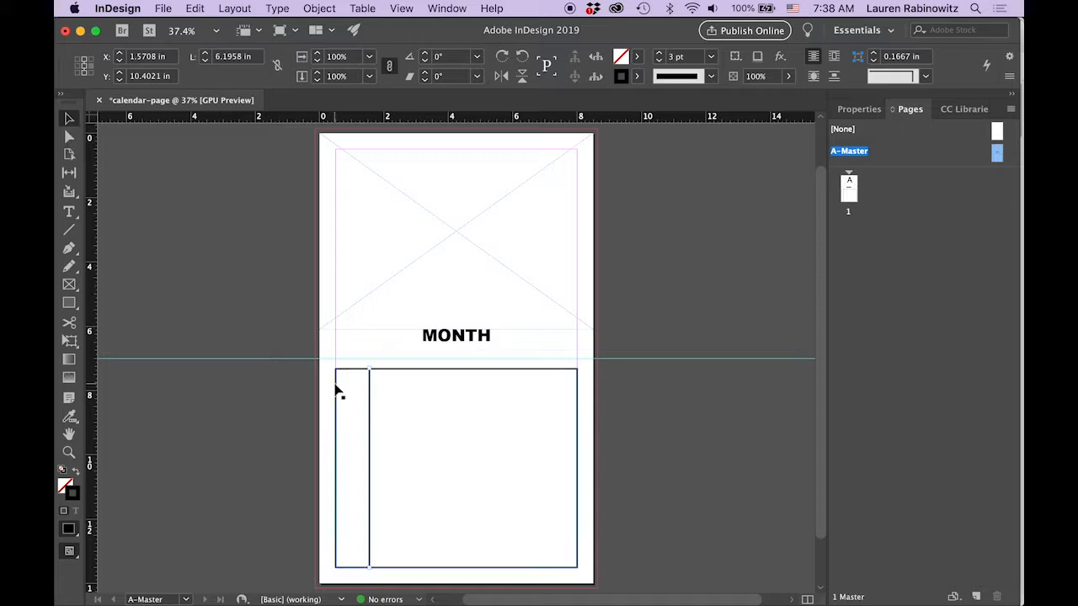
right_click(369, 456)
mouse_move(384, 458)
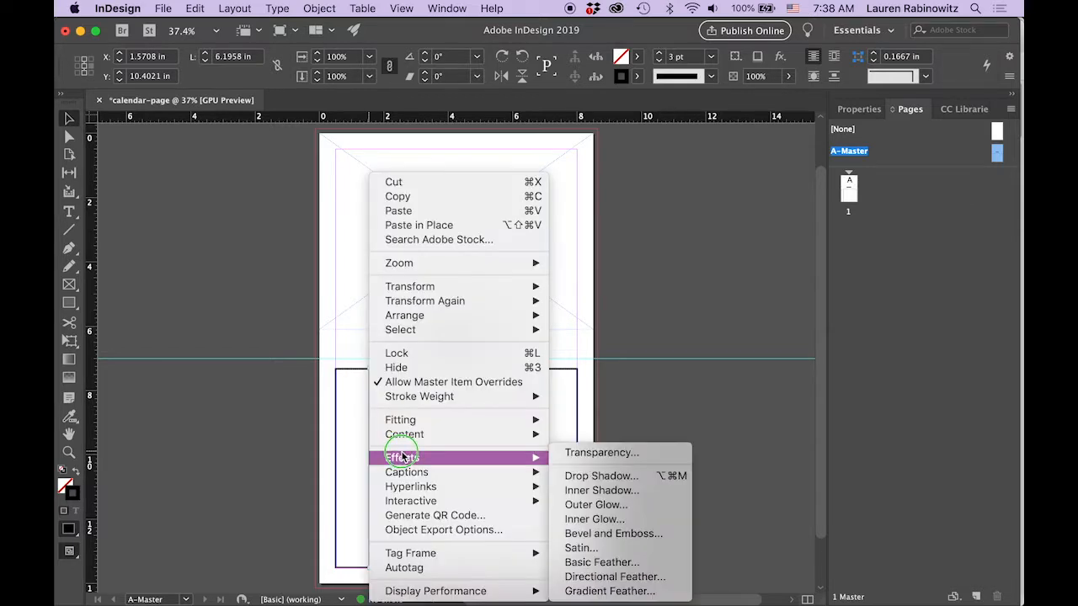
left_click(298, 458)
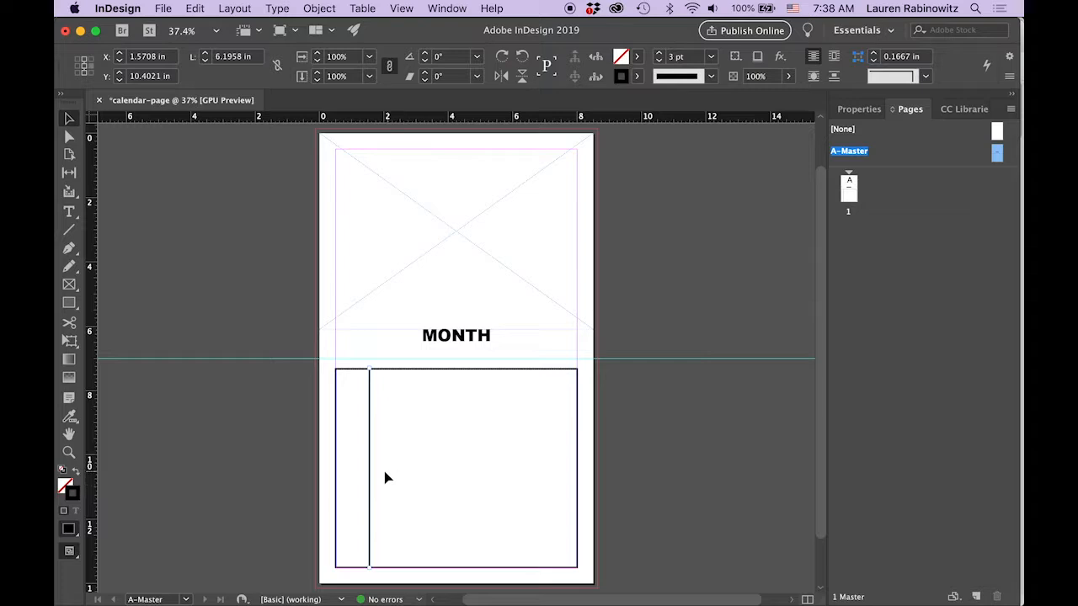
left_click_drag(371, 472, 547, 475)
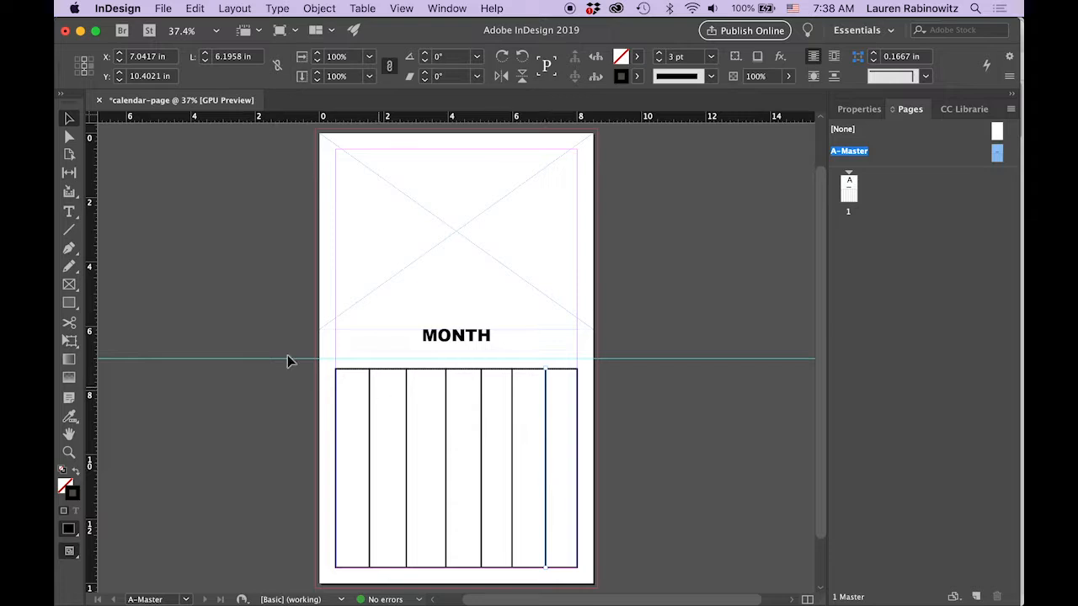
Nudge the first vertical line left to about X 1.54 in and the last one left to about X 7.01 in
left_click(369, 503)
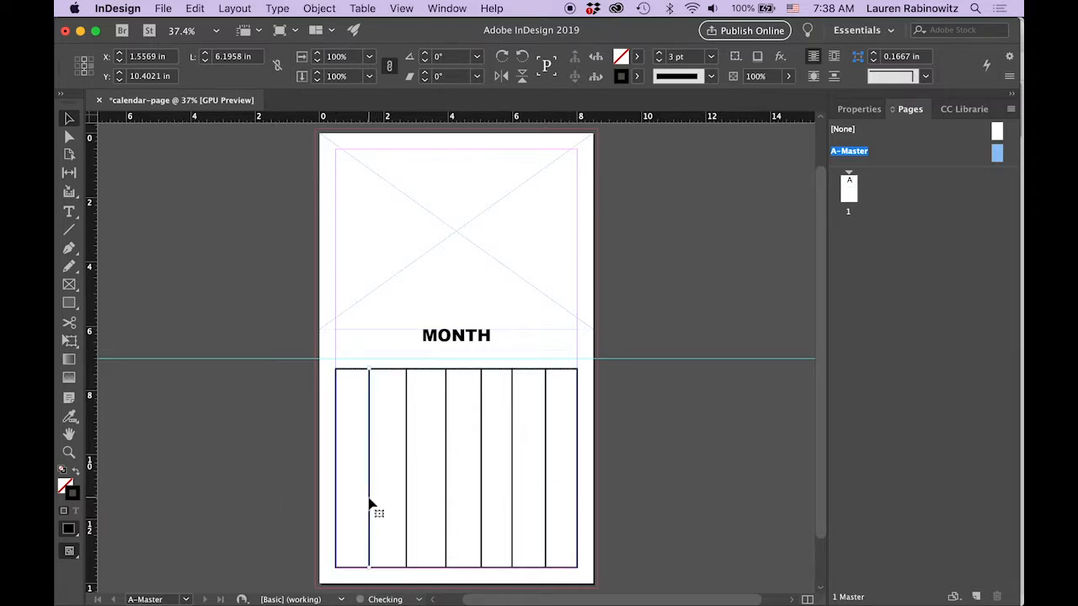
key("Left")
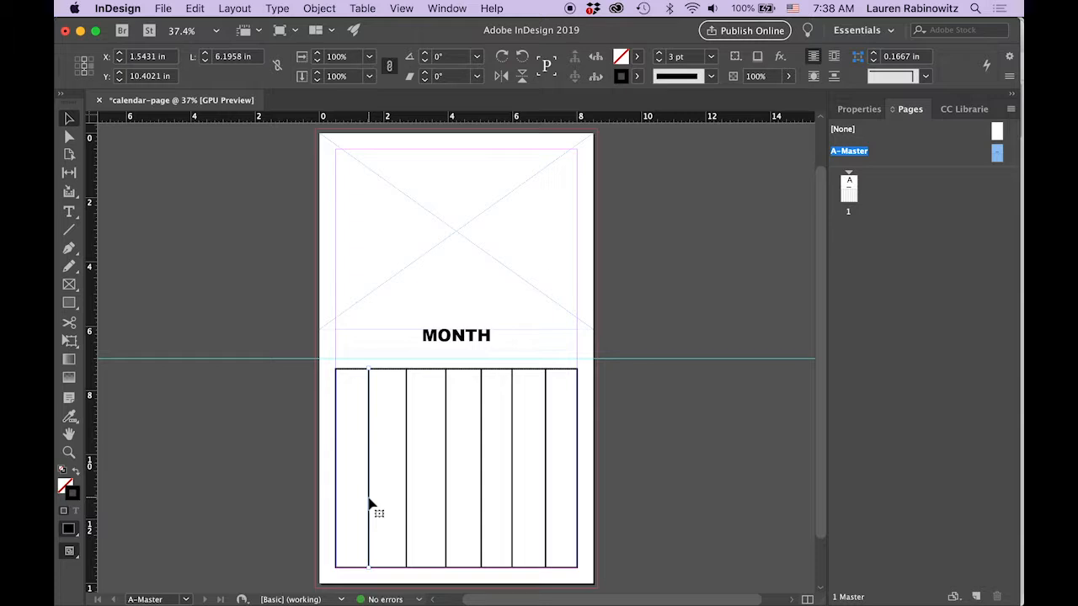
left_click(547, 490)
key("Left")
key("Left")
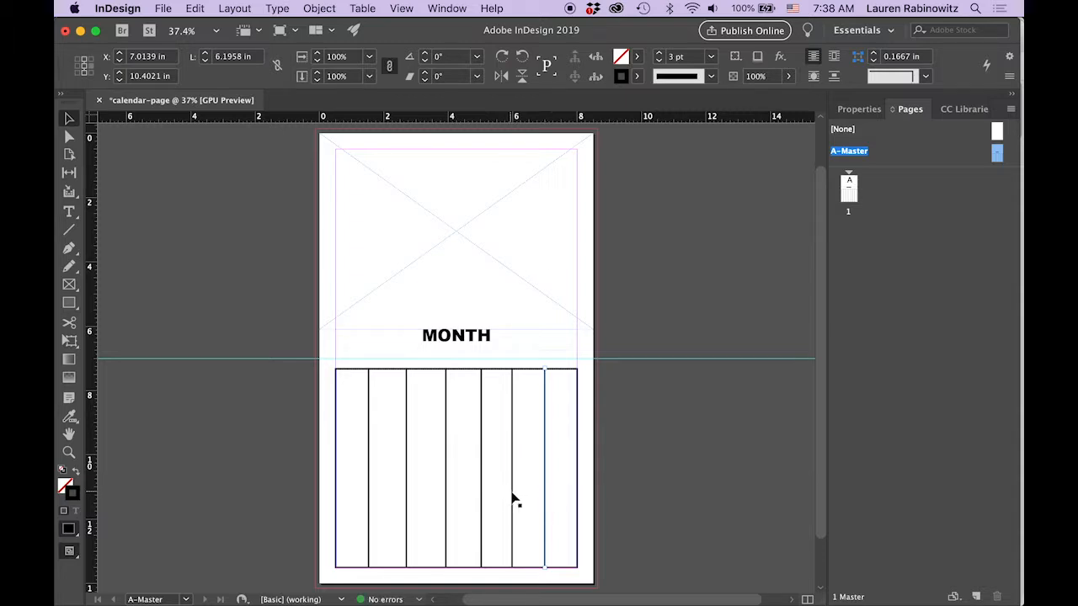
Align the top edges of all six vertical lines and distribute them evenly by their horizontal centers
left_click(513, 500, "shift")
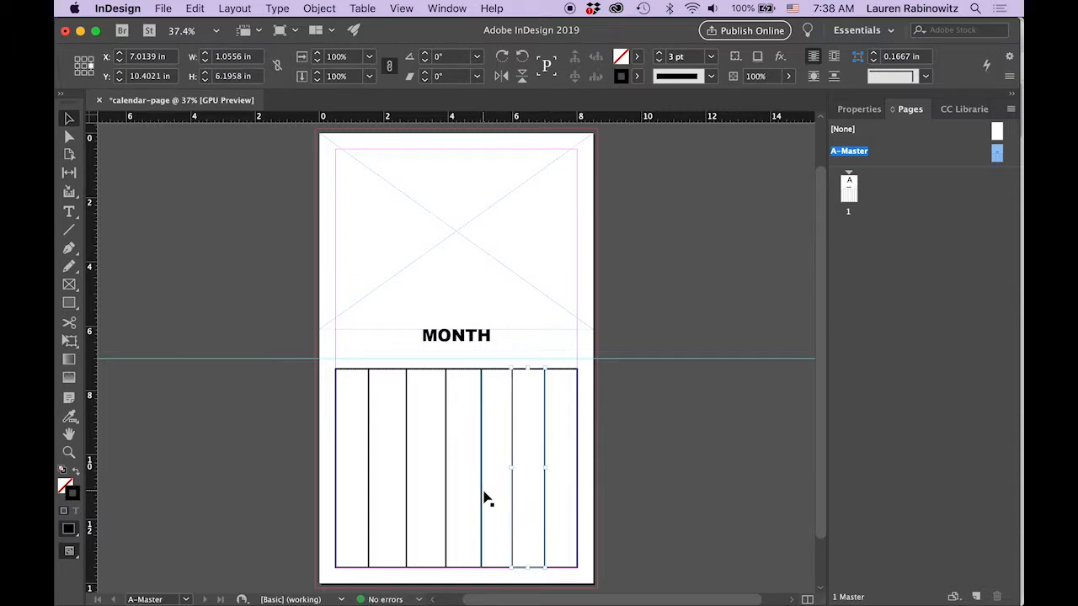
left_click(482, 499, "shift")
left_click(447, 501, "shift")
left_click(406, 505, "shift")
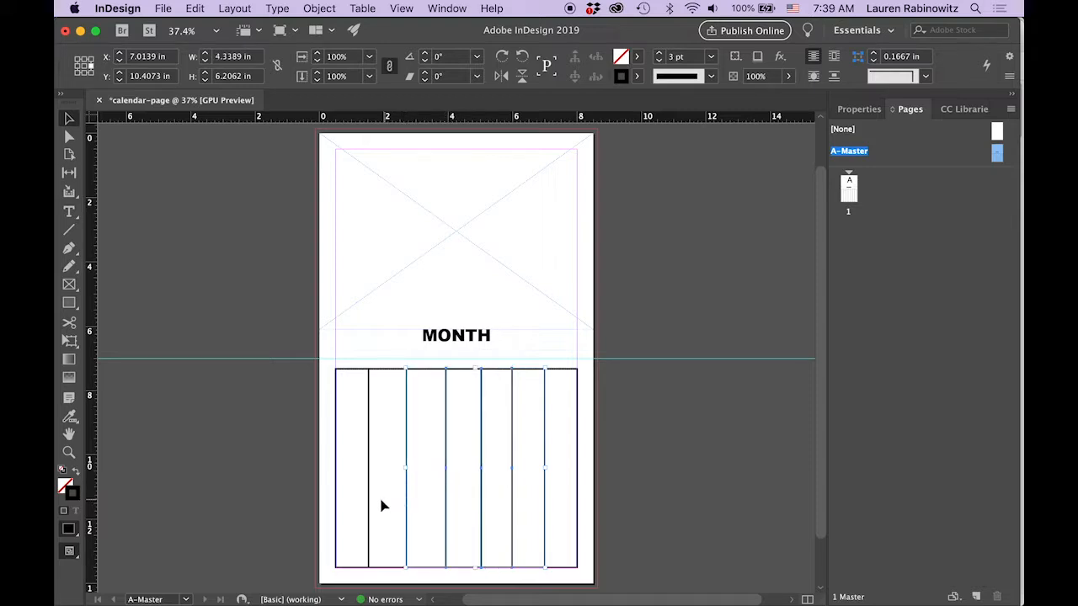
left_click(368, 507, "shift")
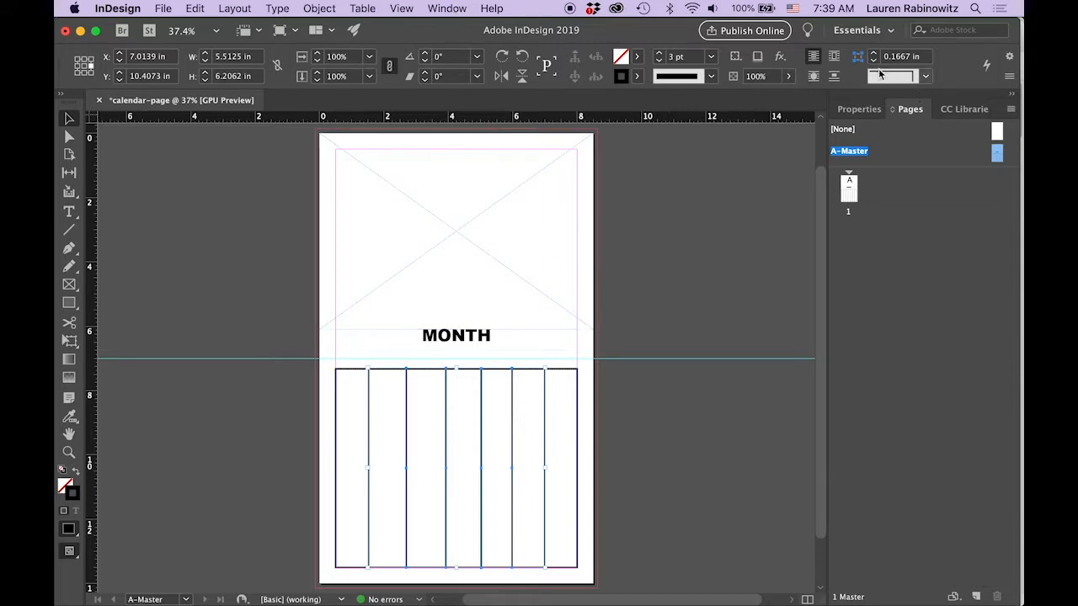
left_click(452, 7)
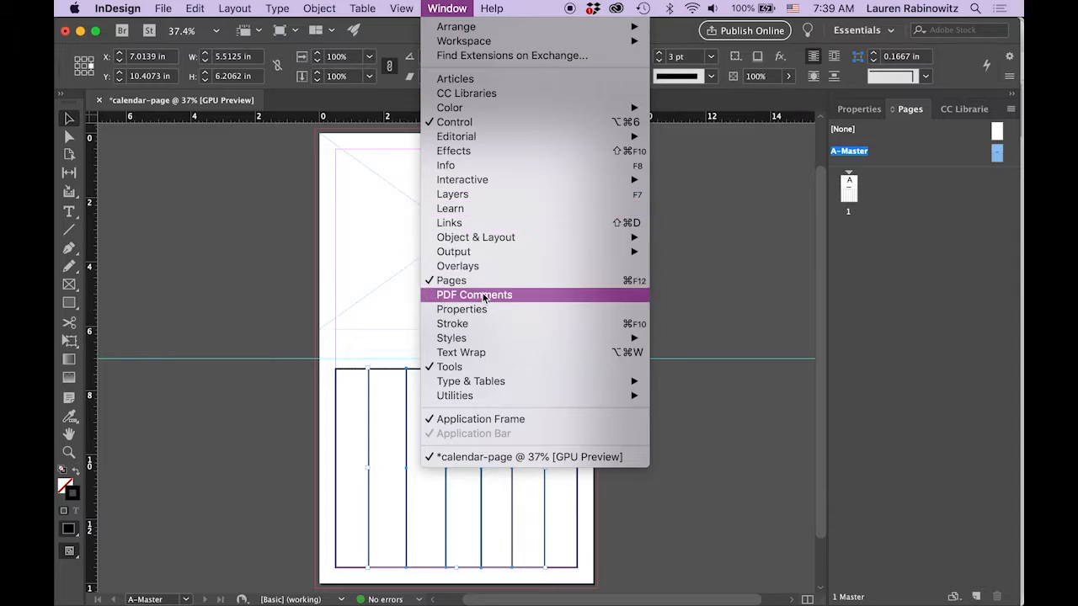
mouse_move(496, 241)
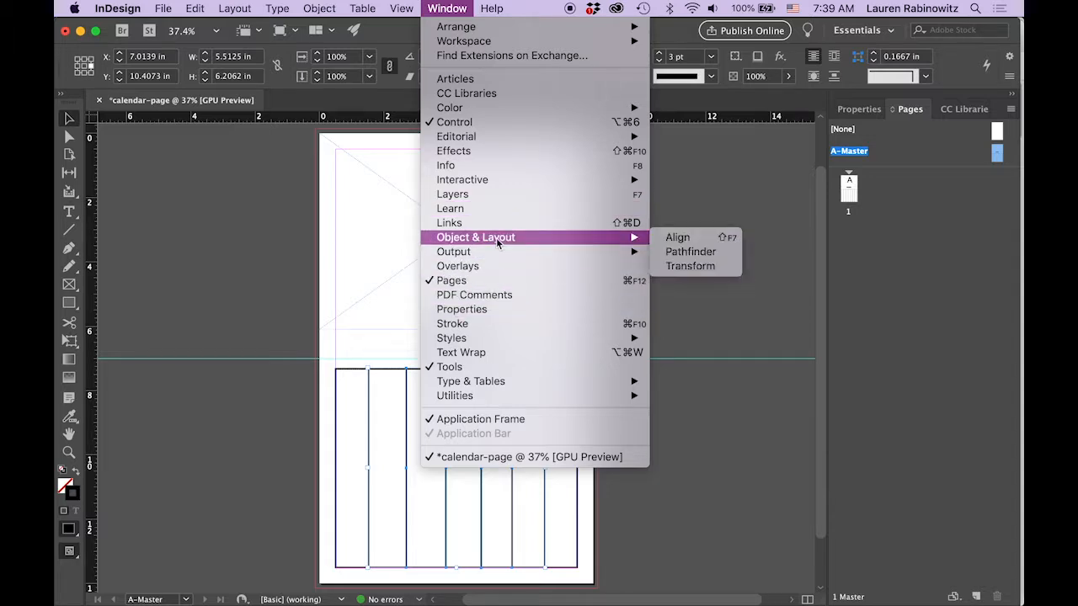
left_click(667, 242)
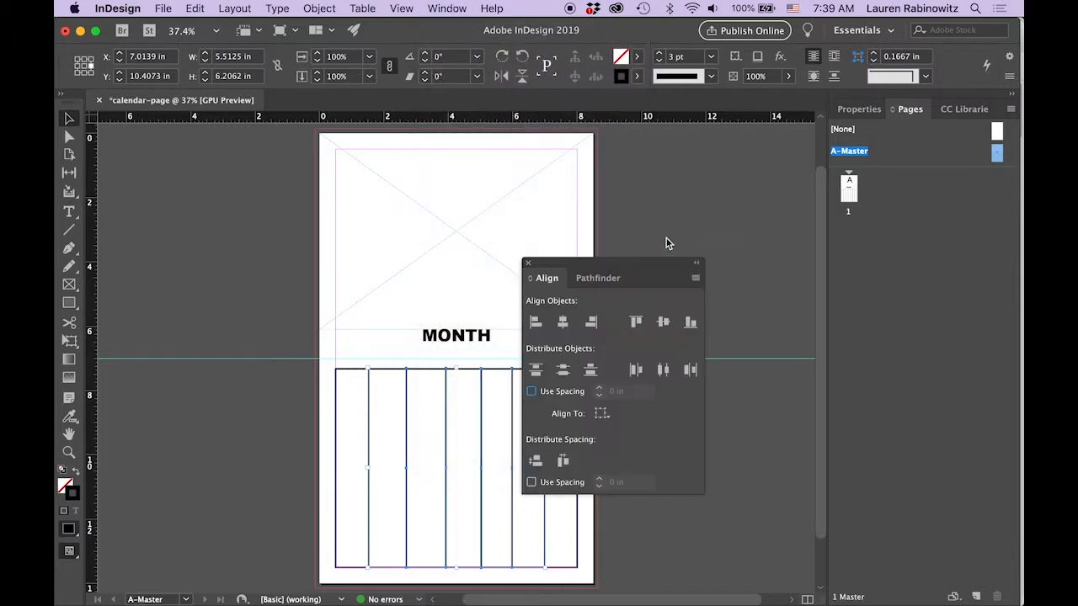
left_click_drag(627, 261, 728, 261)
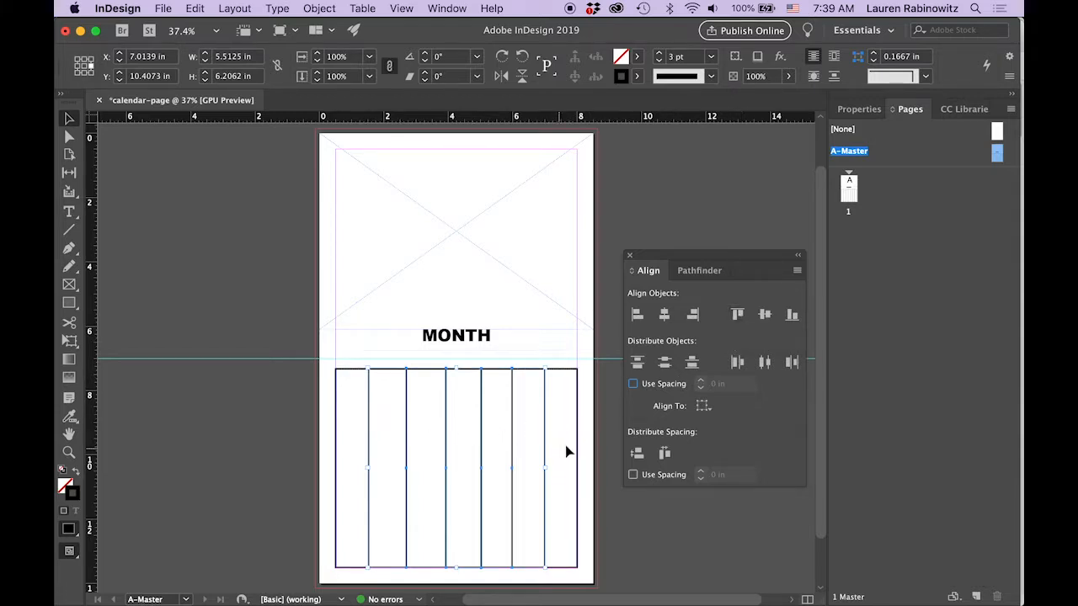
left_click(737, 318)
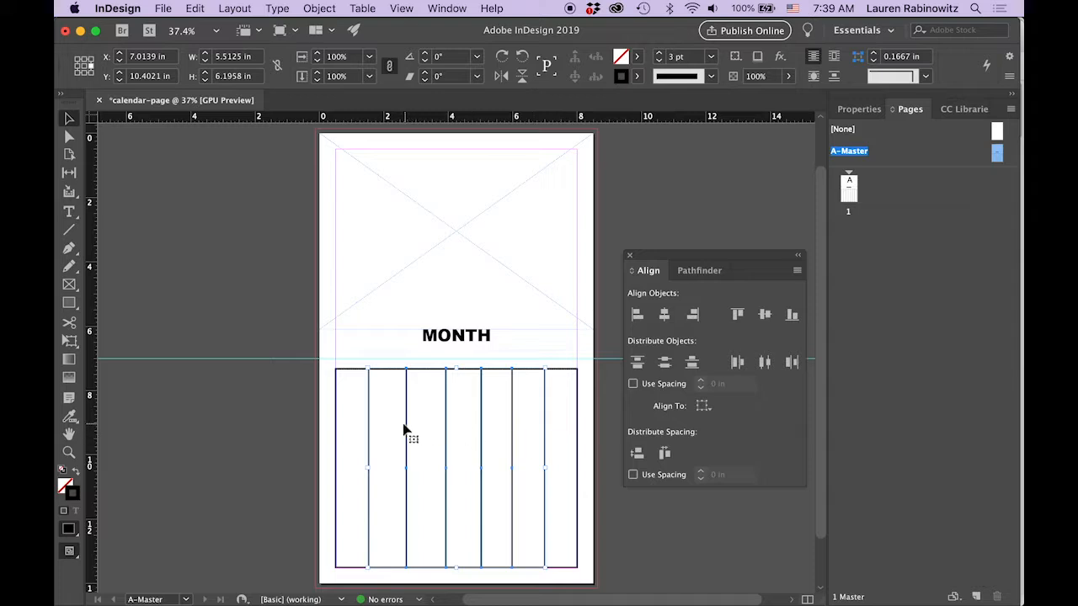
left_click(765, 365)
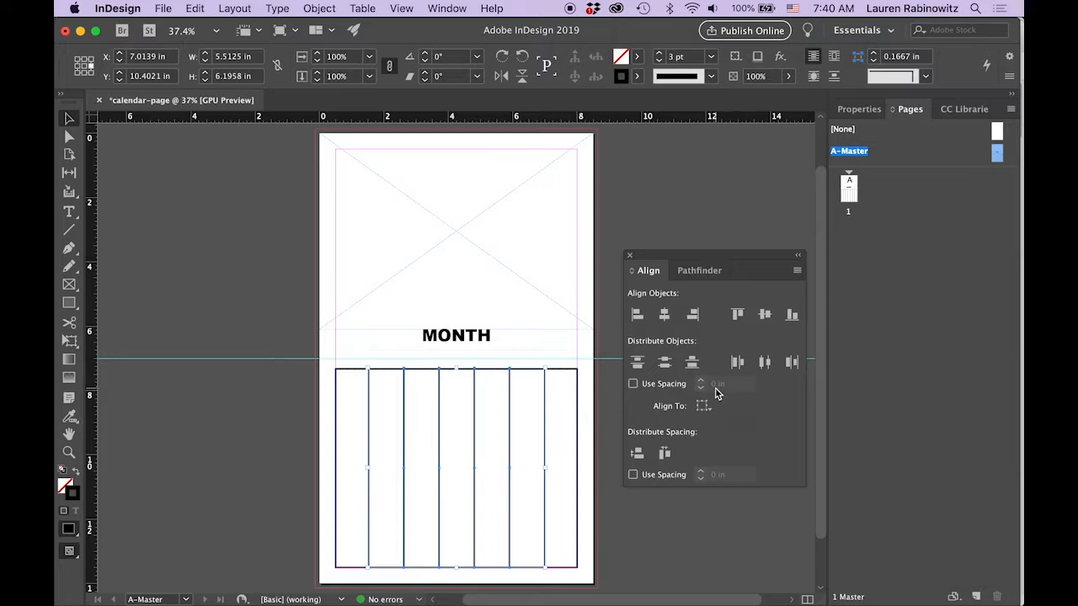
Narrow the set of six lines to about 5.42 in wide, nudge it slightly right within the rectangle, and deselect it
left_click(544, 468)
left_click_drag(544, 468, 543, 469)
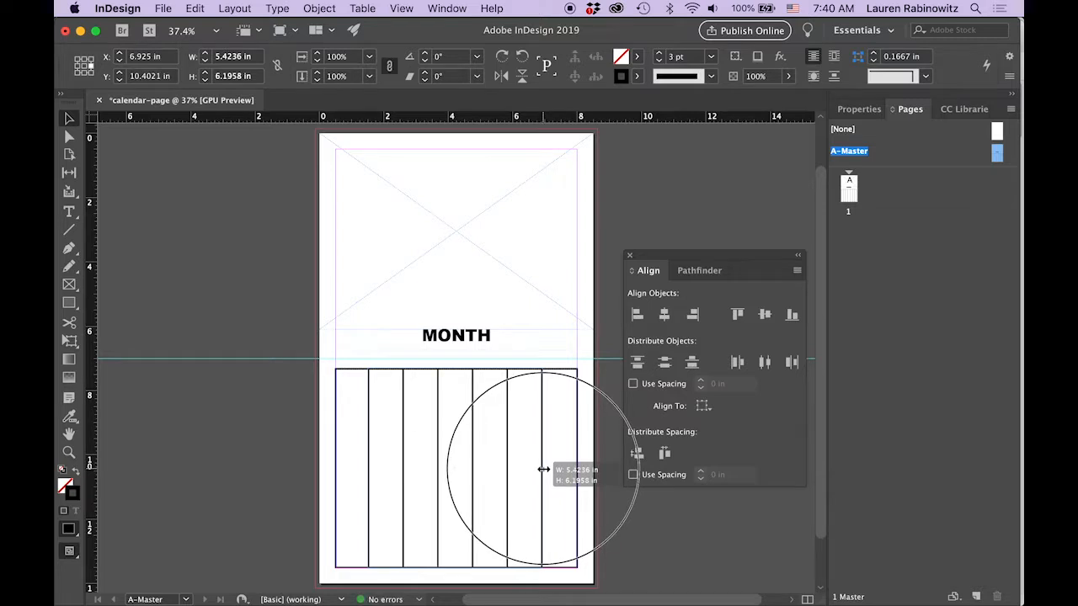
left_click_drag(544, 468, 543, 469)
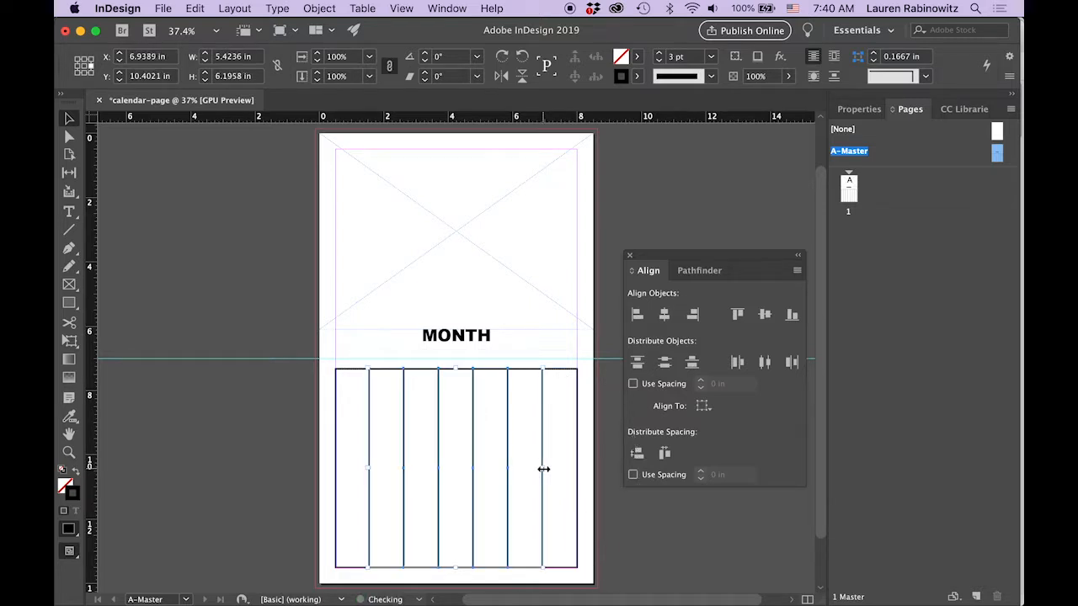
key("Right")
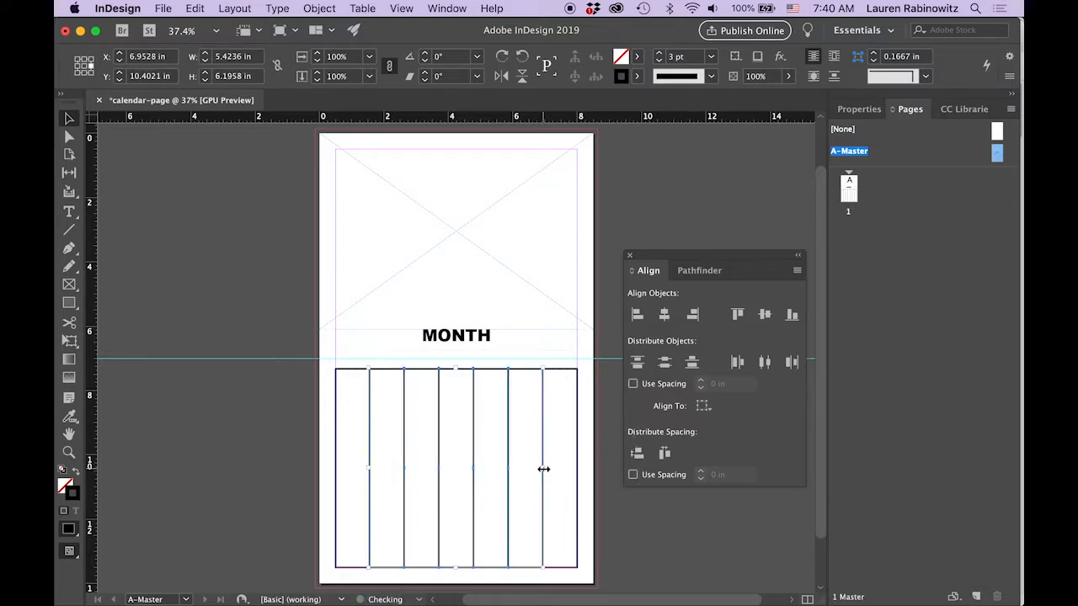
left_click(631, 534)
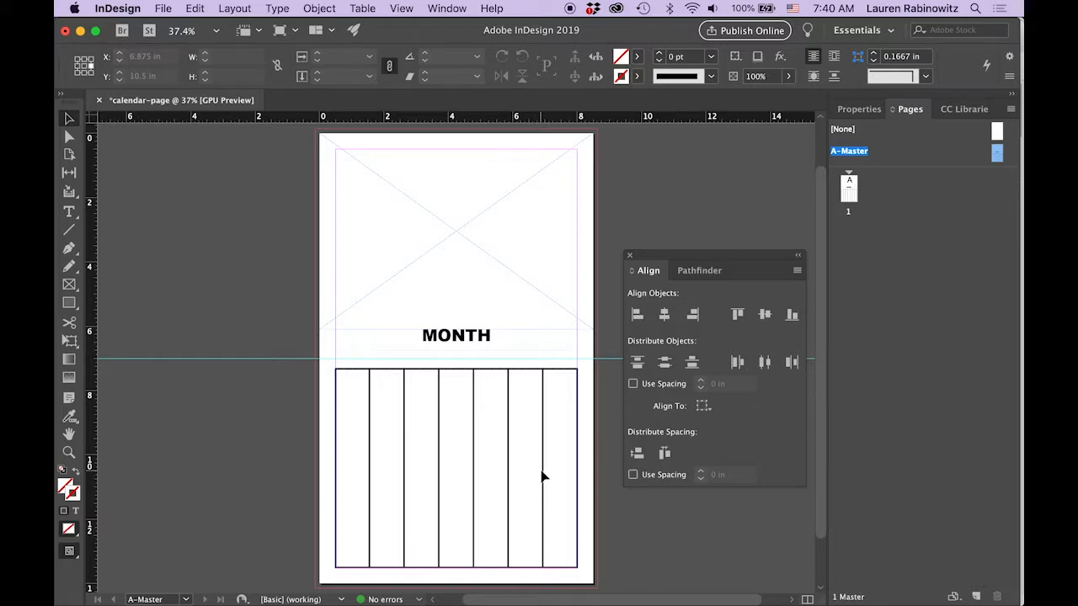
Group the bordered rectangle with its six vertical lines and clear the selection
left_click_drag(292, 409, 605, 547)
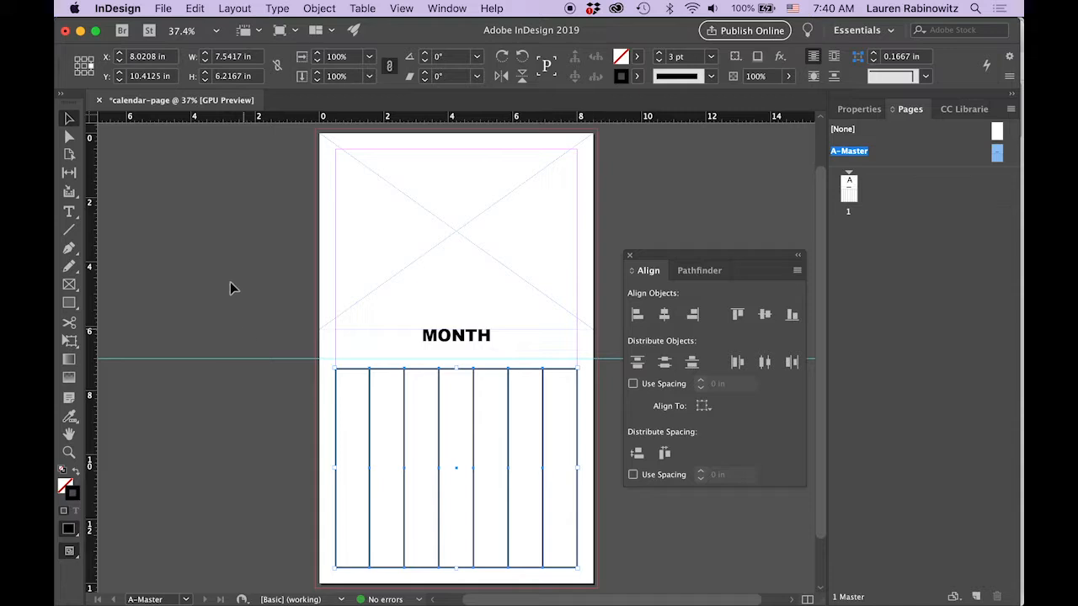
left_click(315, 7)
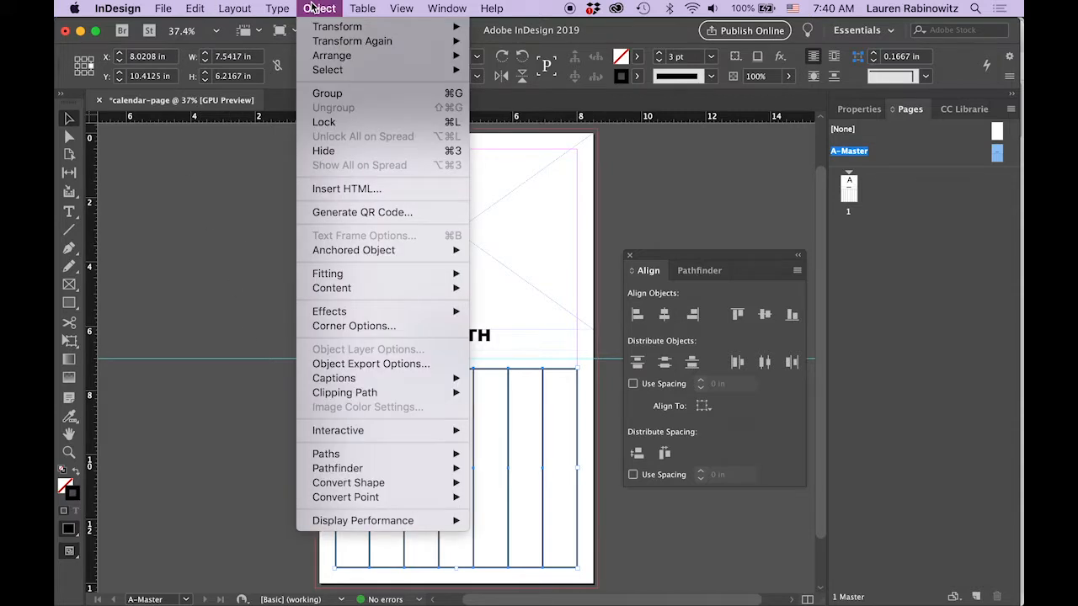
left_click(327, 94)
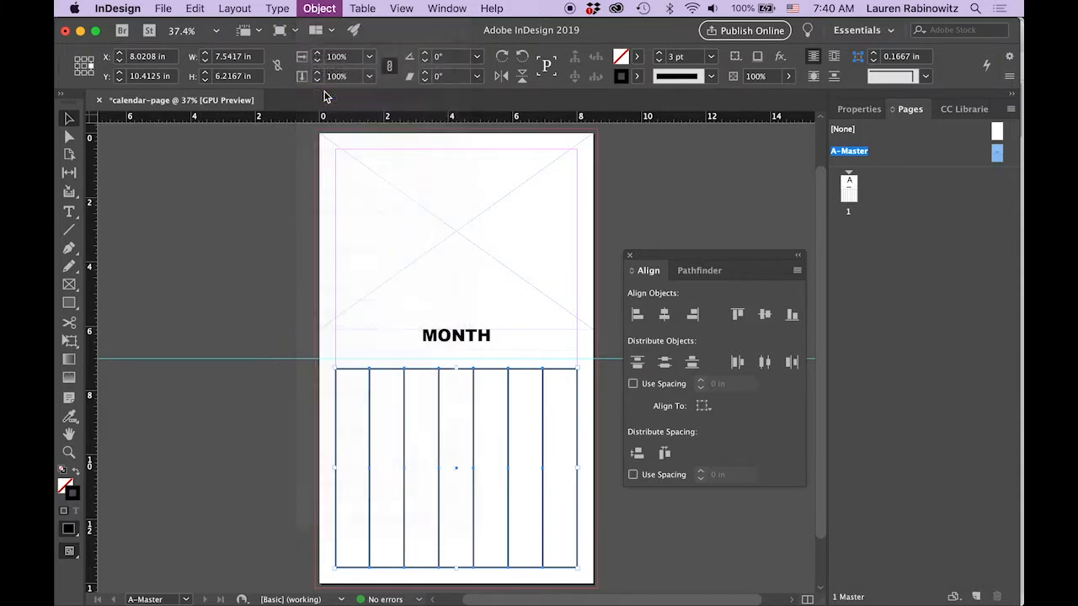
left_click(219, 492)
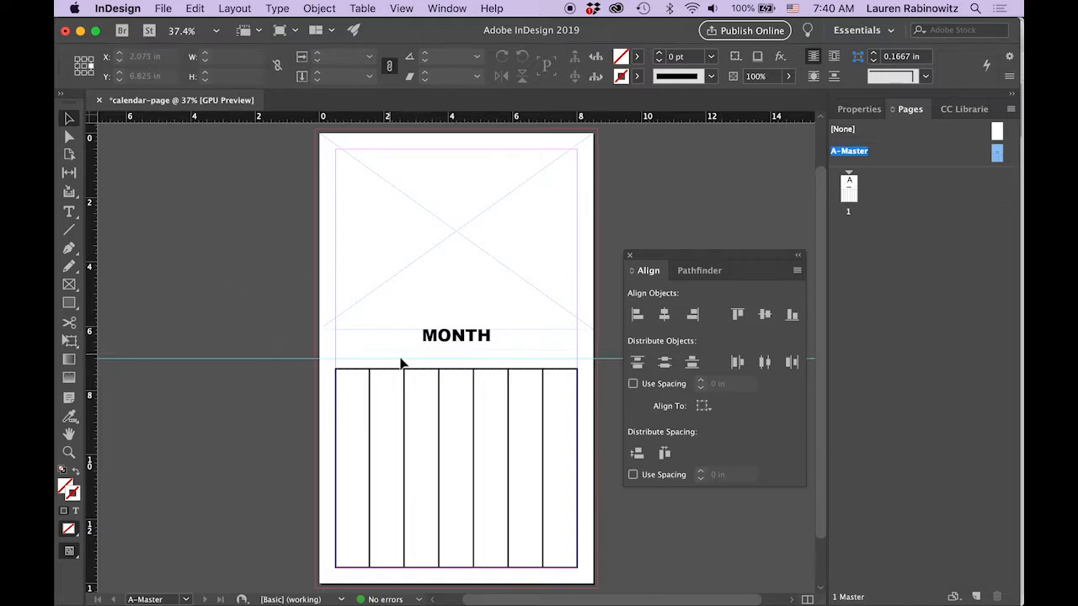
Shorten the MONTH text frame to a height of about 0.475 in and place a copy of it directly above the grid
left_click(453, 337)
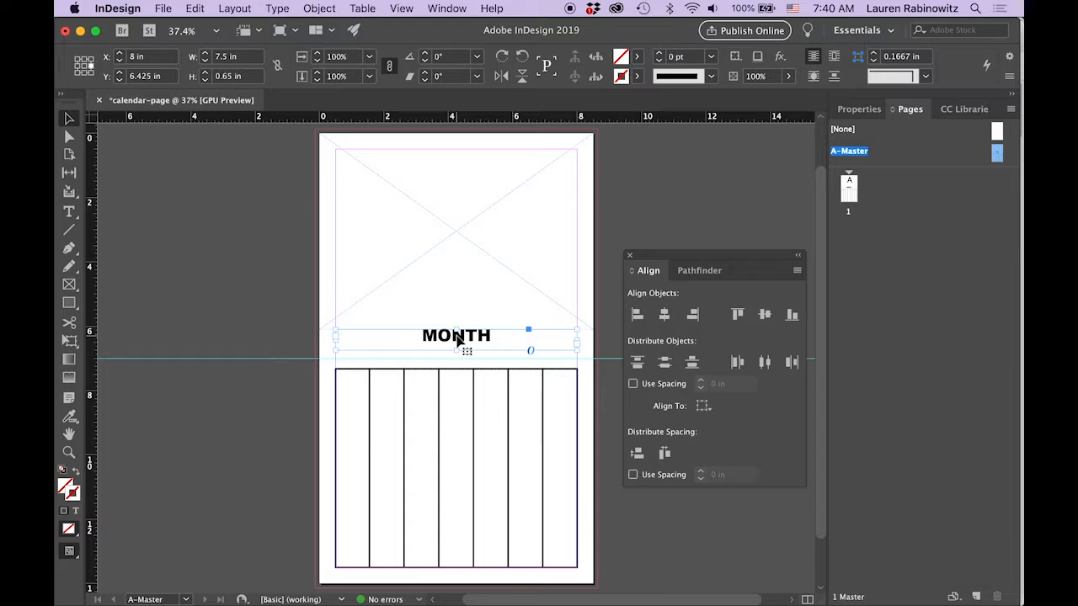
left_click_drag(457, 349, 456, 346)
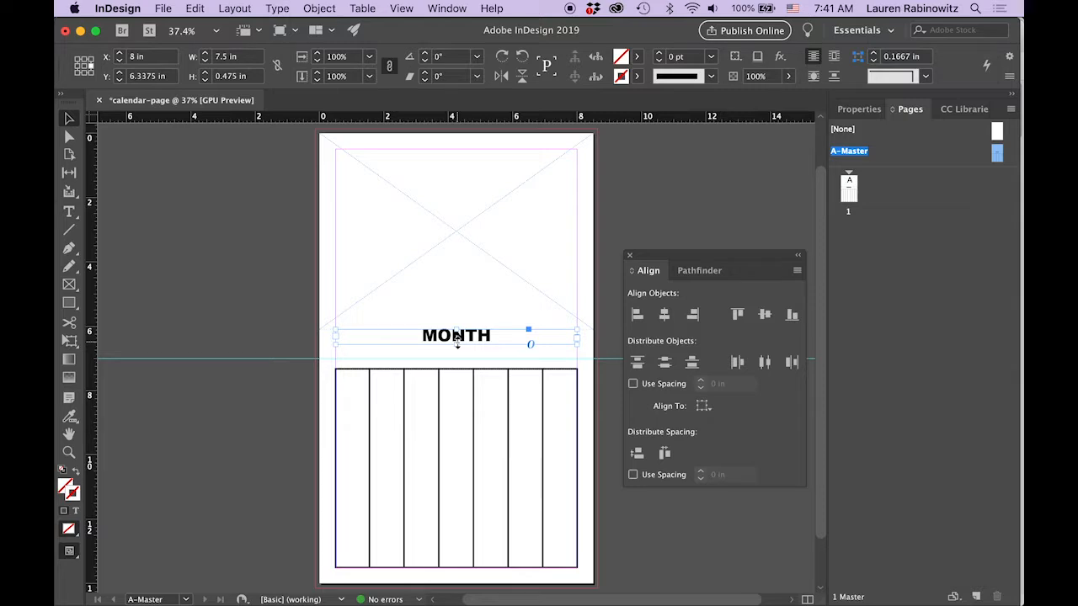
left_click(458, 338)
left_click_drag(458, 338, 459, 367)
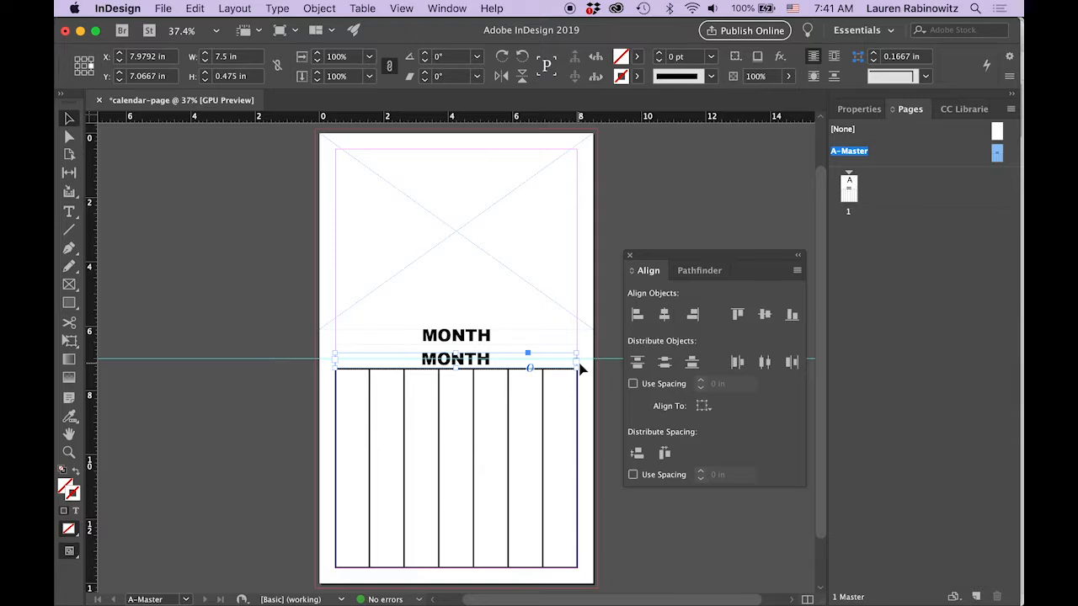
Set the font of the whole MONTH text in the lower copy to Arial
double_click(481, 359)
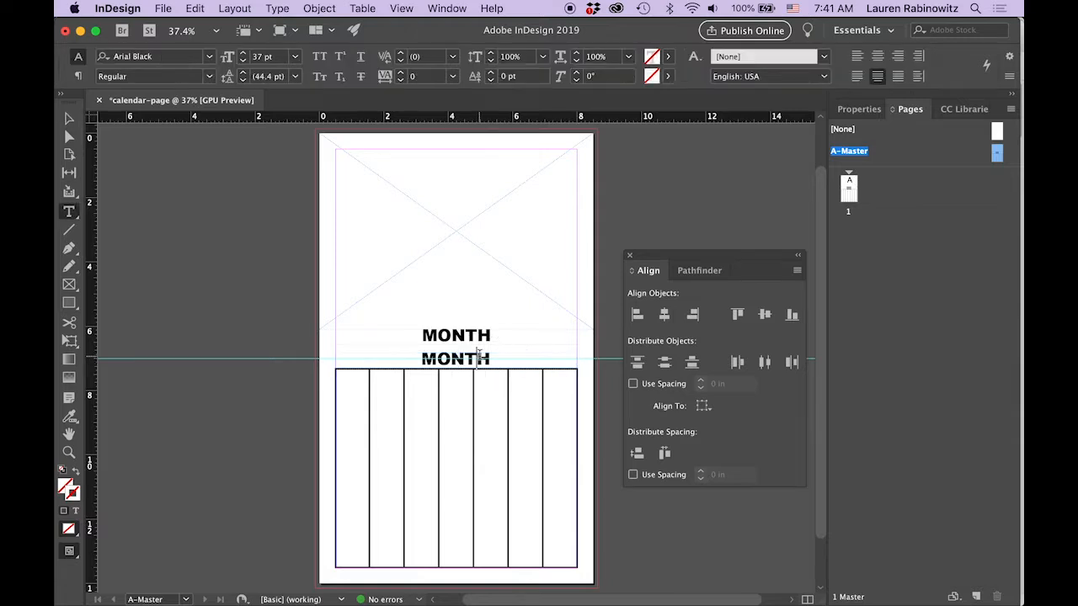
left_click_drag(495, 359, 412, 357)
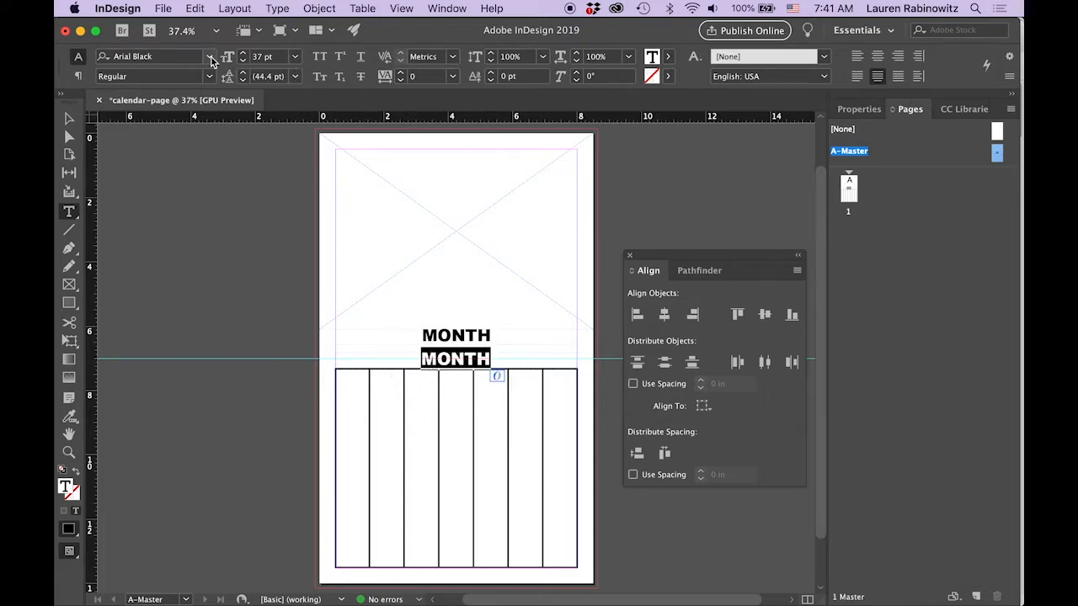
left_click(210, 57)
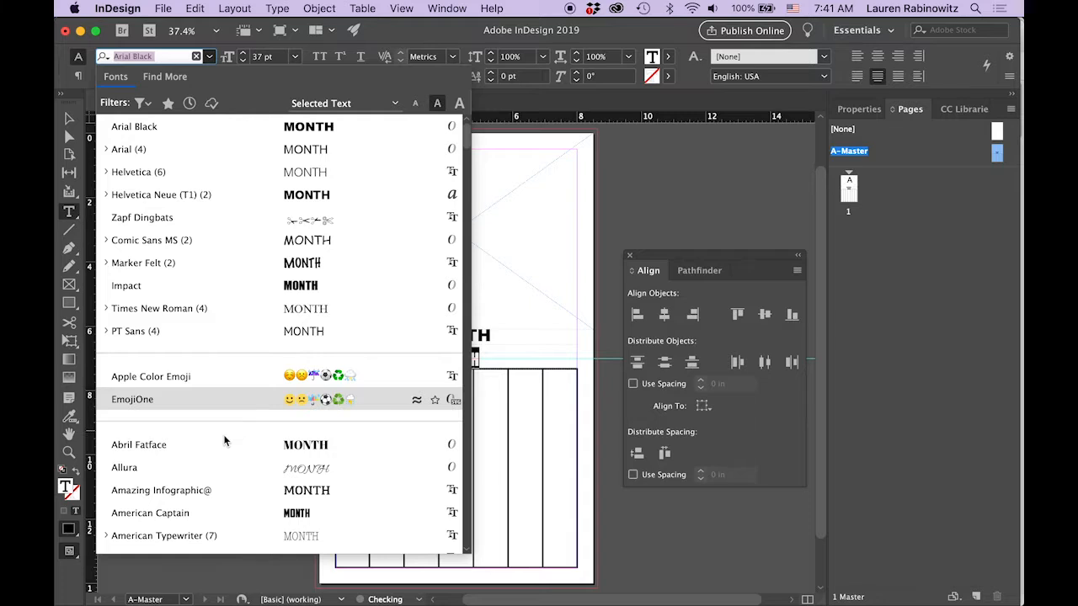
left_click(263, 148)
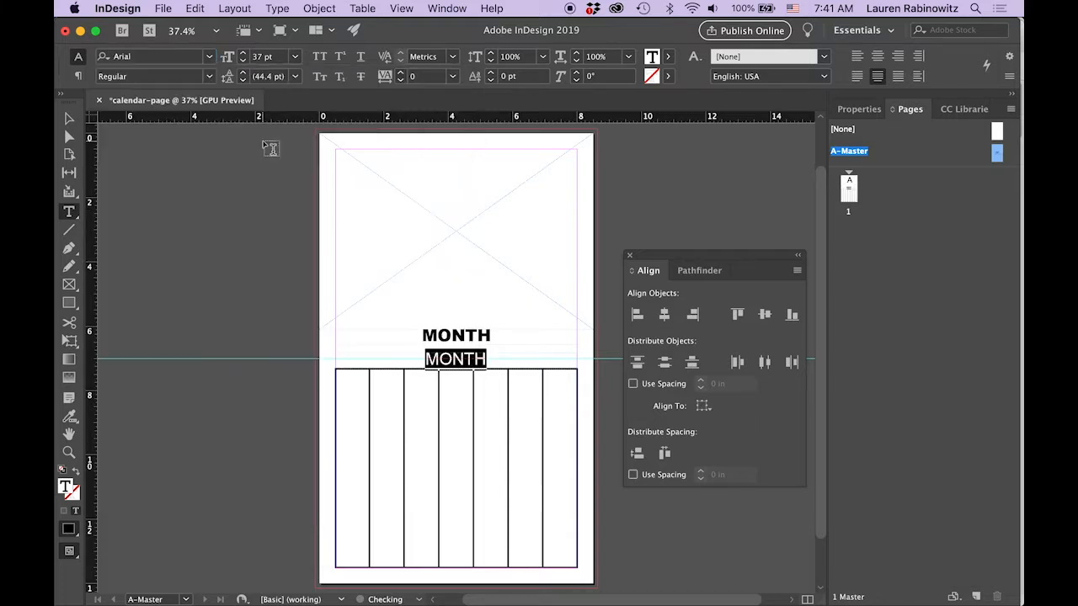
Set the lower MONTH text to Bold at 14 pt and finish editing the text
left_click(210, 77)
left_click(192, 124)
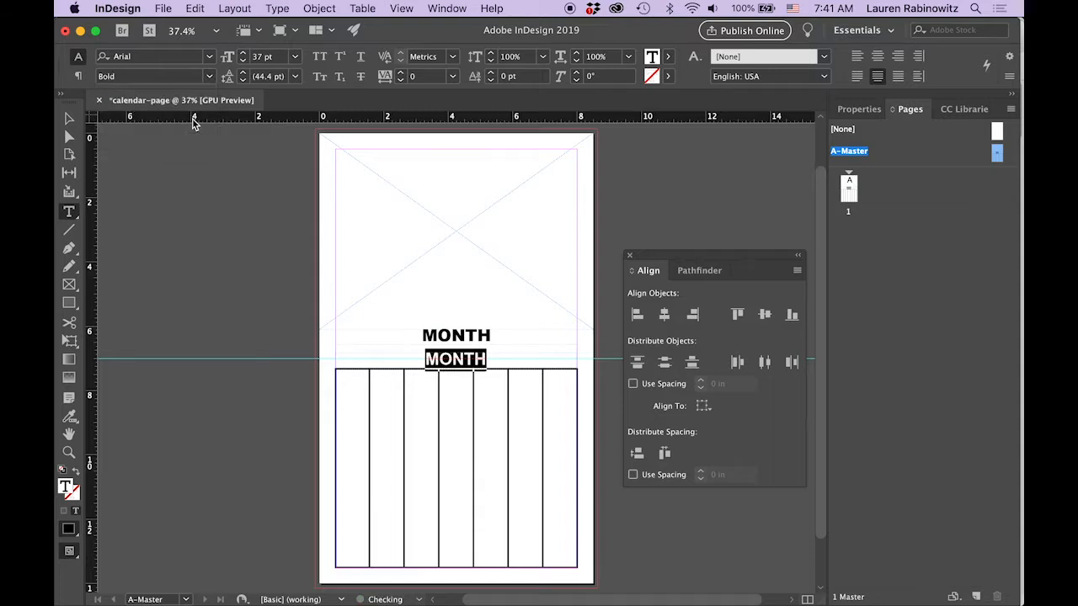
left_click(295, 57)
left_click(278, 188)
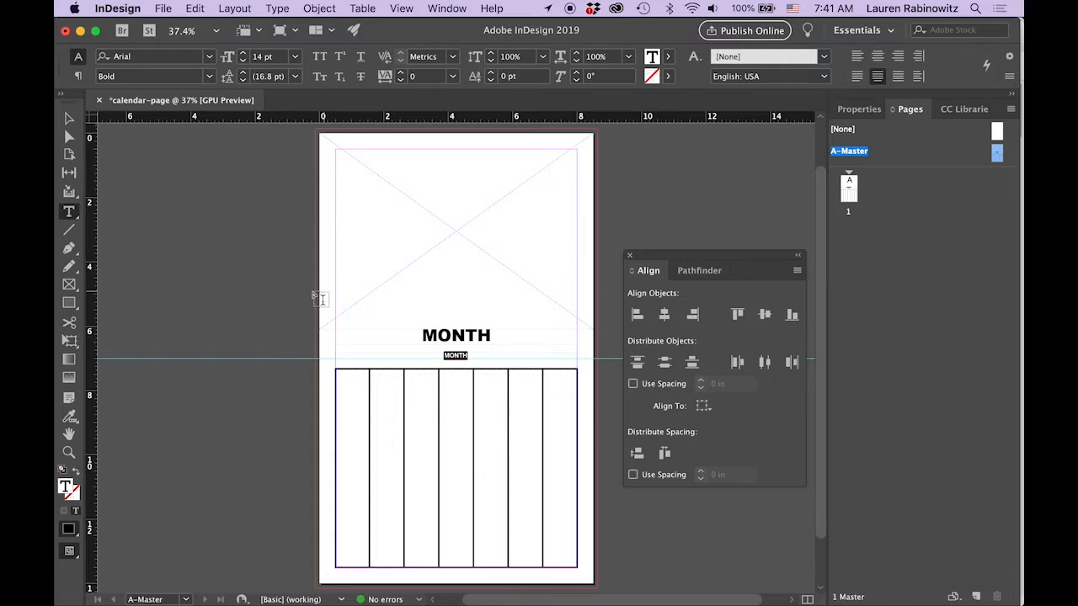
left_click(67, 122)
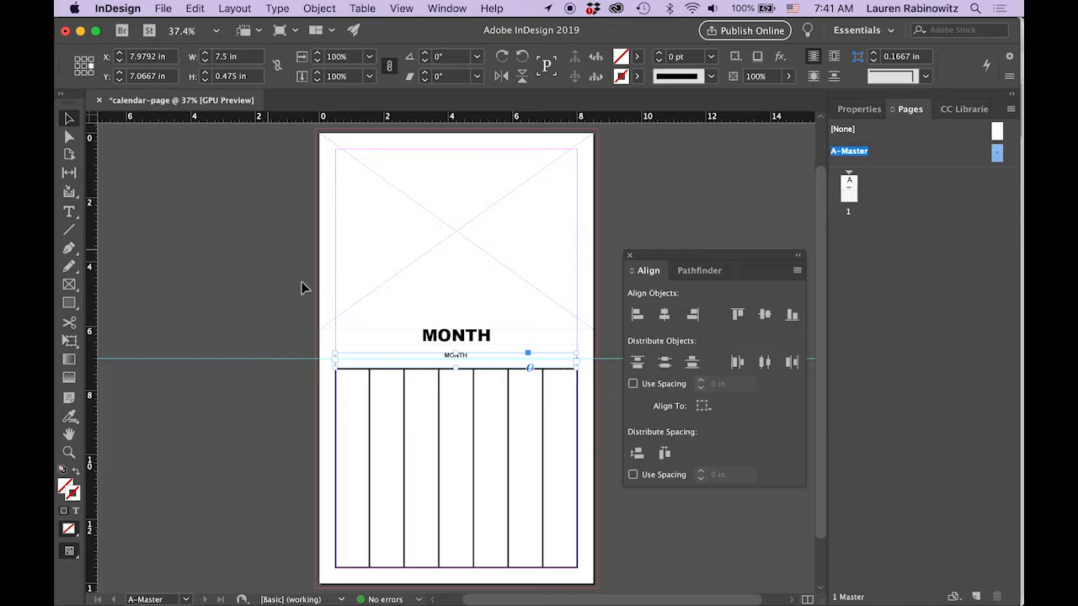
Replace the lower MONTH text with the uppercase weekday line "SUNDAY MONDAY TUESDAY WEDS THURS FRI SAT"
double_click(462, 362)
double_click(459, 357)
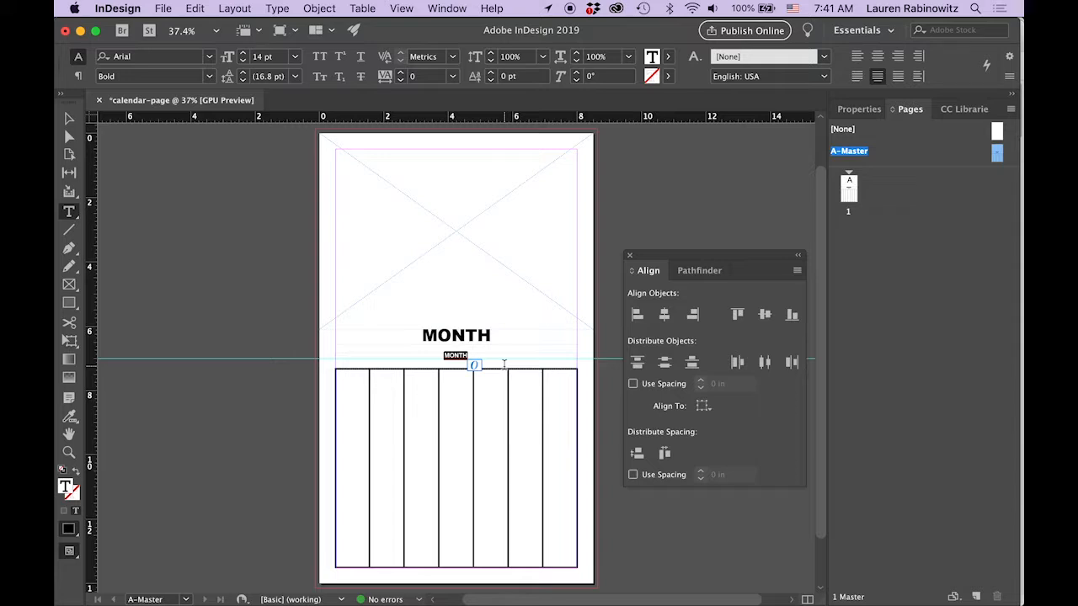
type("sunday")
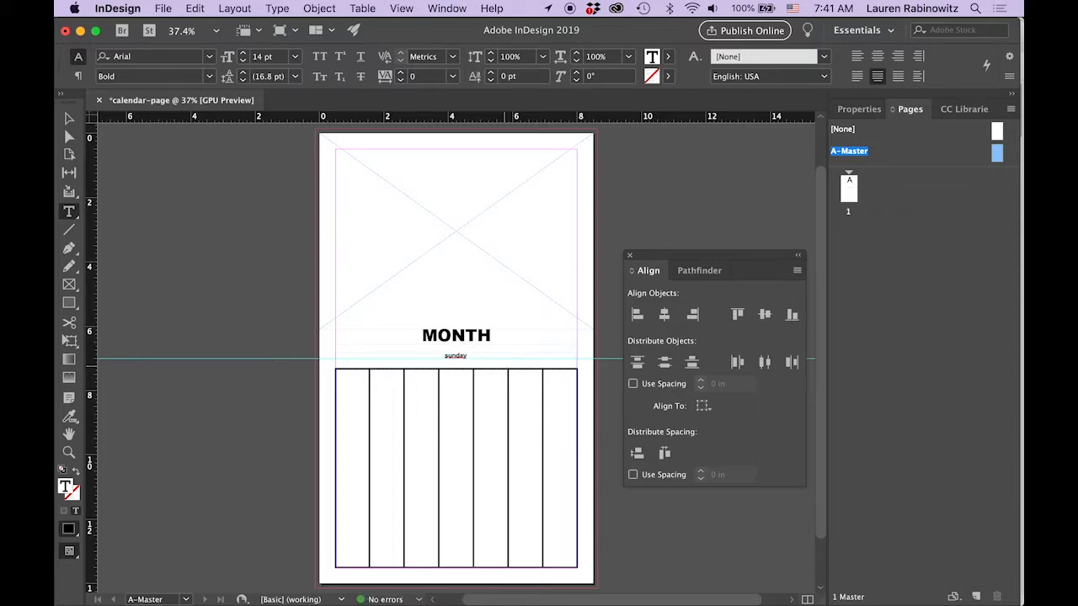
key("BackSpace")
key("BackSpace")
key("BackSpace")
type("sunday monday tuesday weds")
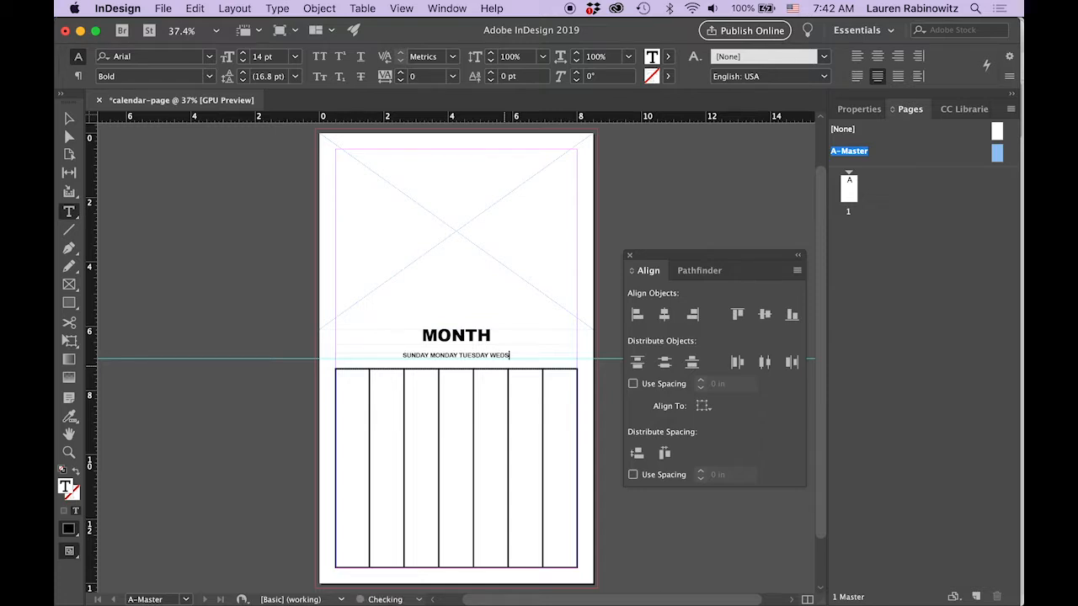
type(" thurs fri")
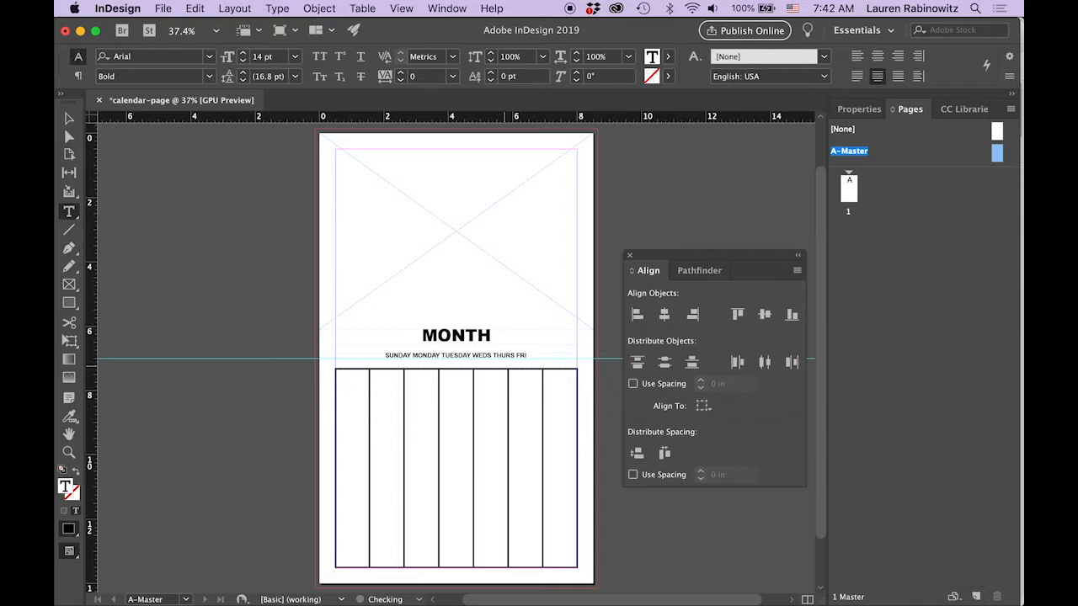
type(" sta")
key("BackSpace")
key("BackSpace")
type("at")
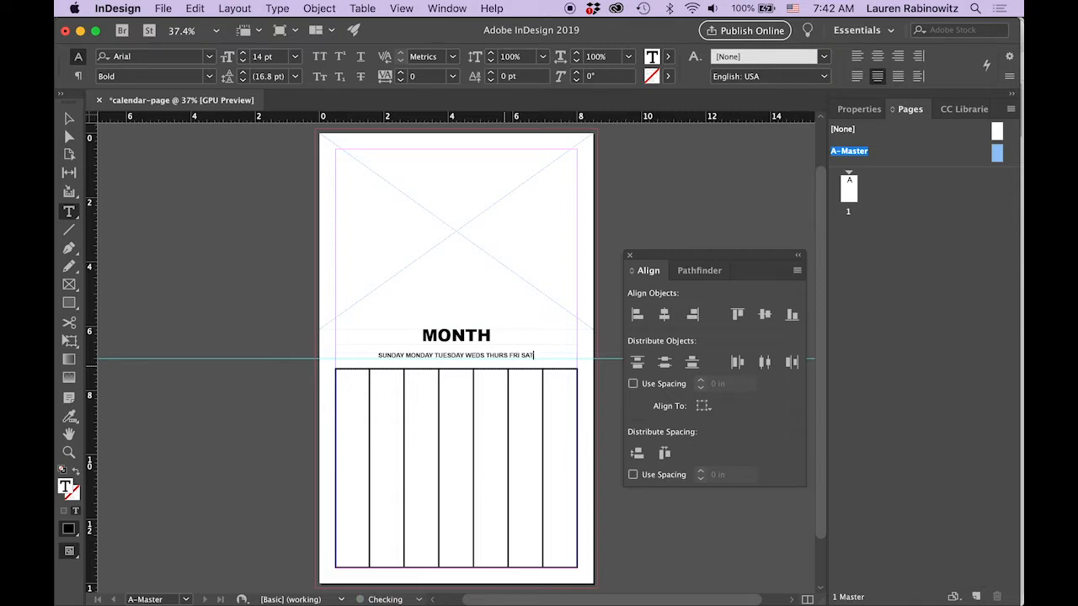
Shorten SUNDAY, MONDAY and TUESDAY in the weekday line to SUN, MON and TUES
left_click(400, 354)
left_click_drag(401, 354, 390, 355)
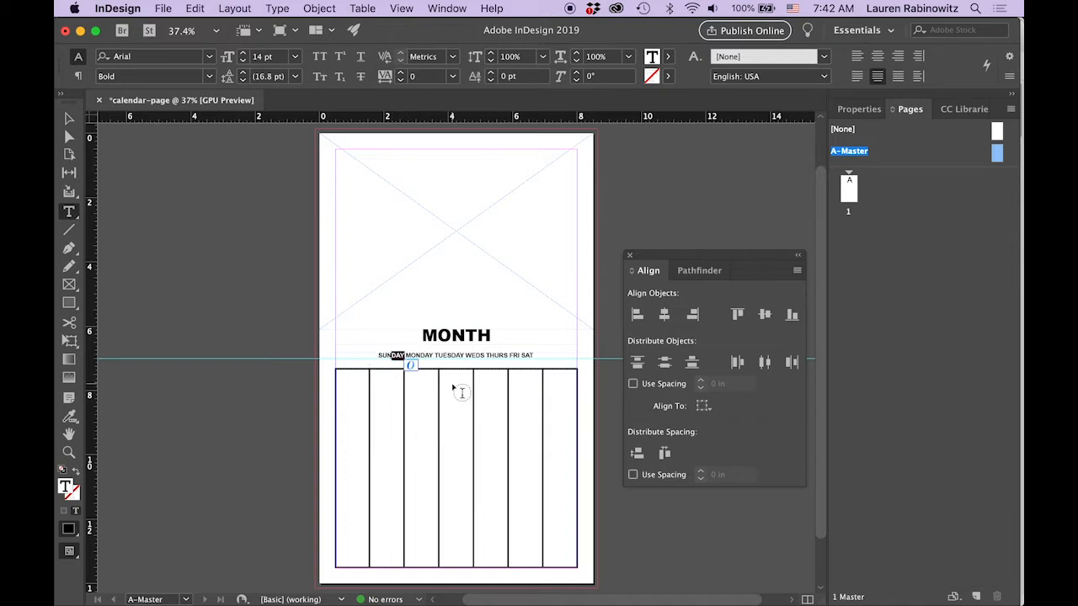
key("BackSpace")
left_click_drag(427, 355, 413, 354)
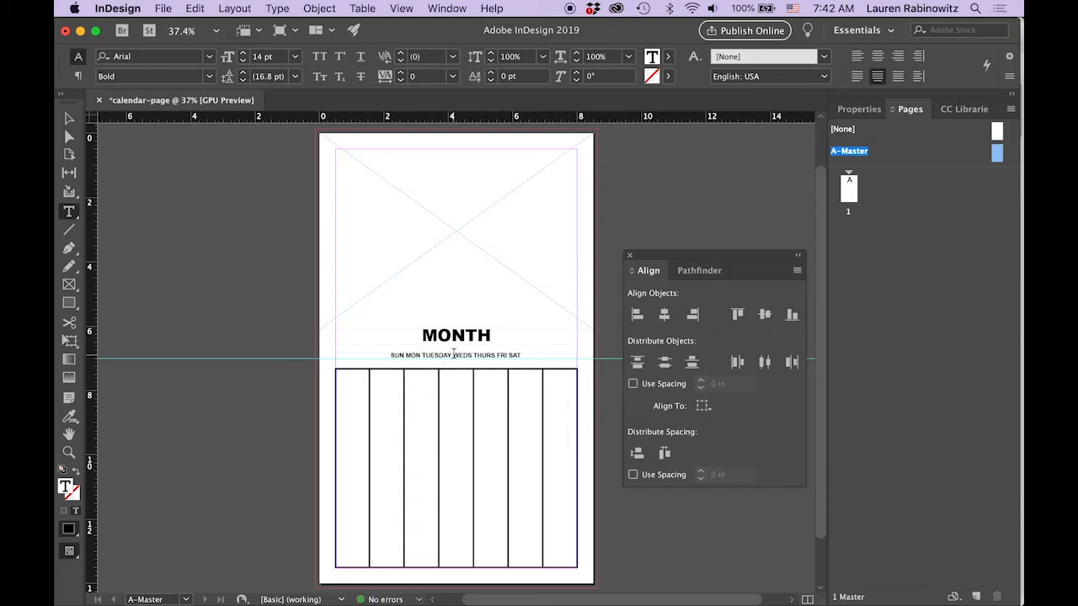
left_click_drag(453, 355, 438, 355)
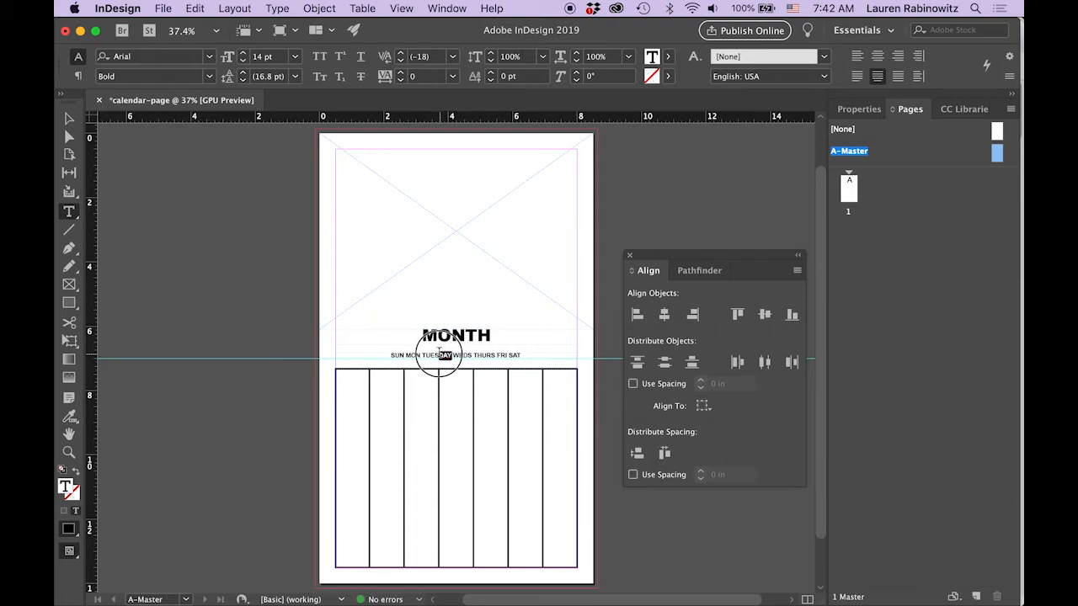
key("BackSpace")
Increase the font size of the whole weekday line to 16 pt
left_click_drag(529, 356, 382, 356)
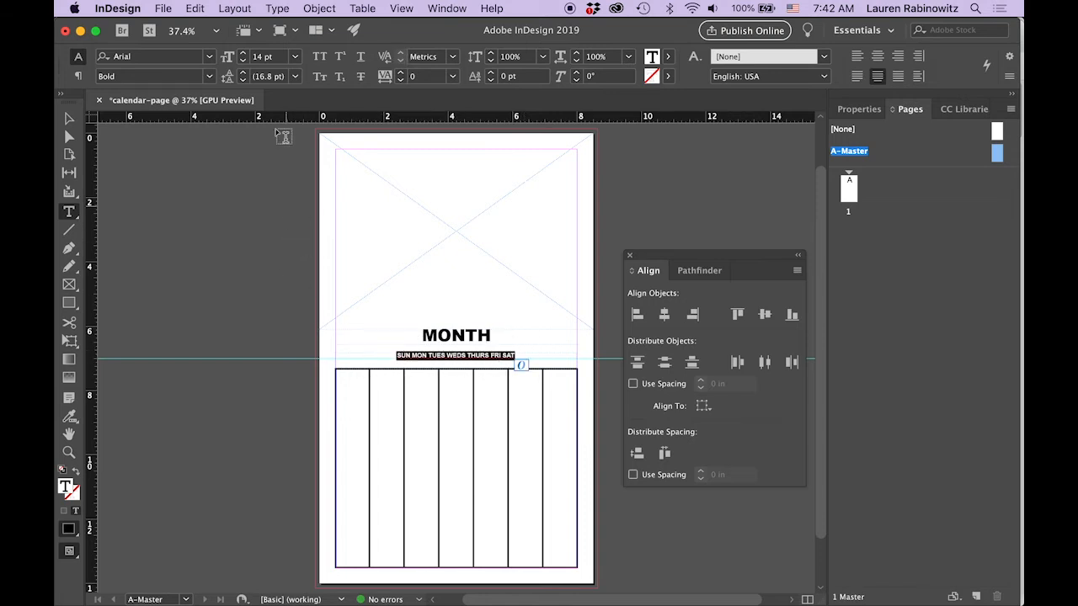
left_click(243, 53)
left_click(243, 53)
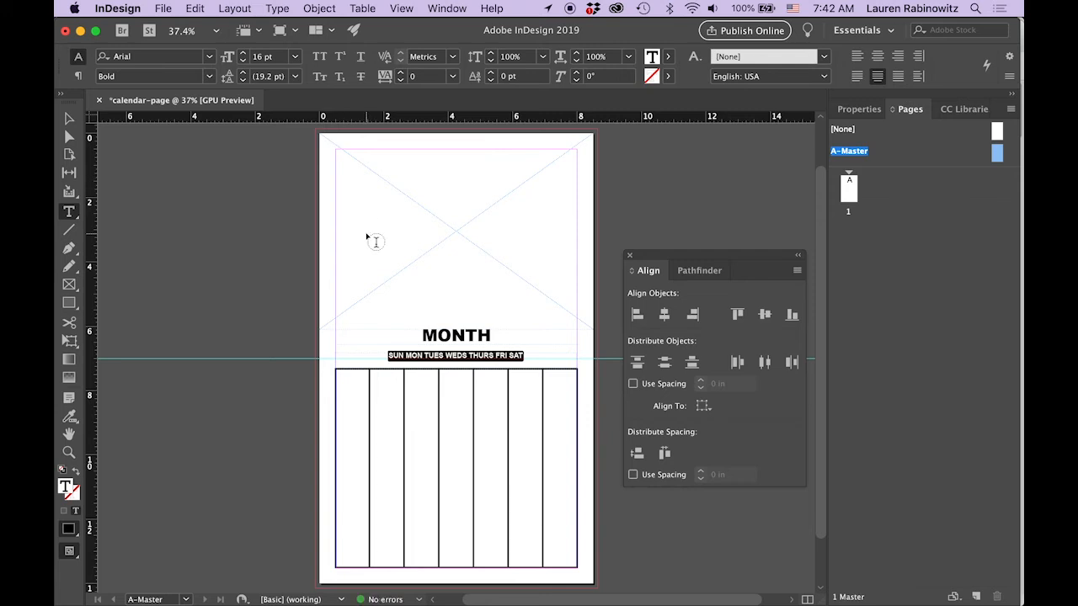